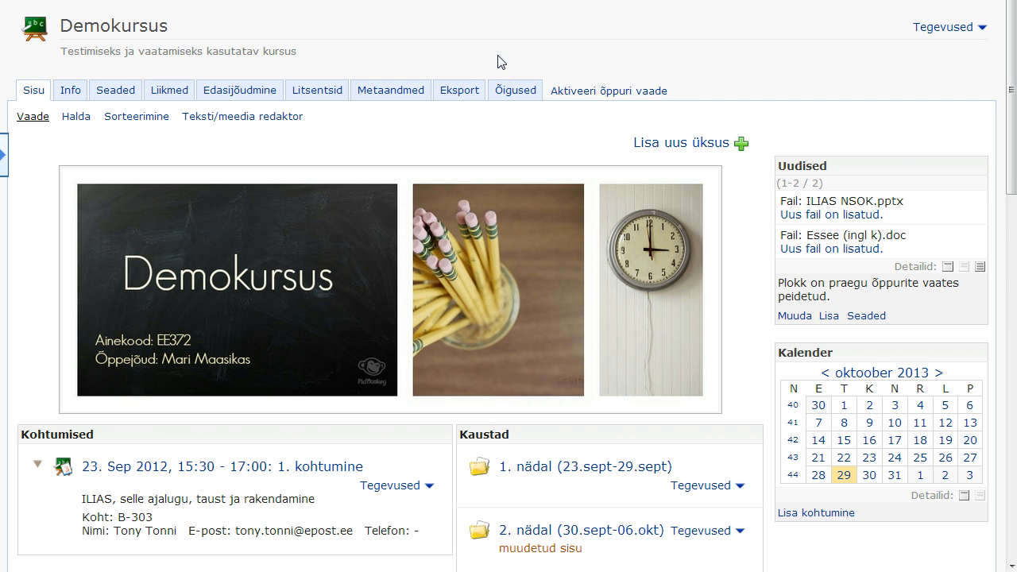
Add a new exercise (Harjutus) named "Ülesanne 1" to Demokursus
{"action": "left_click", "coordinate": [734, 146]}
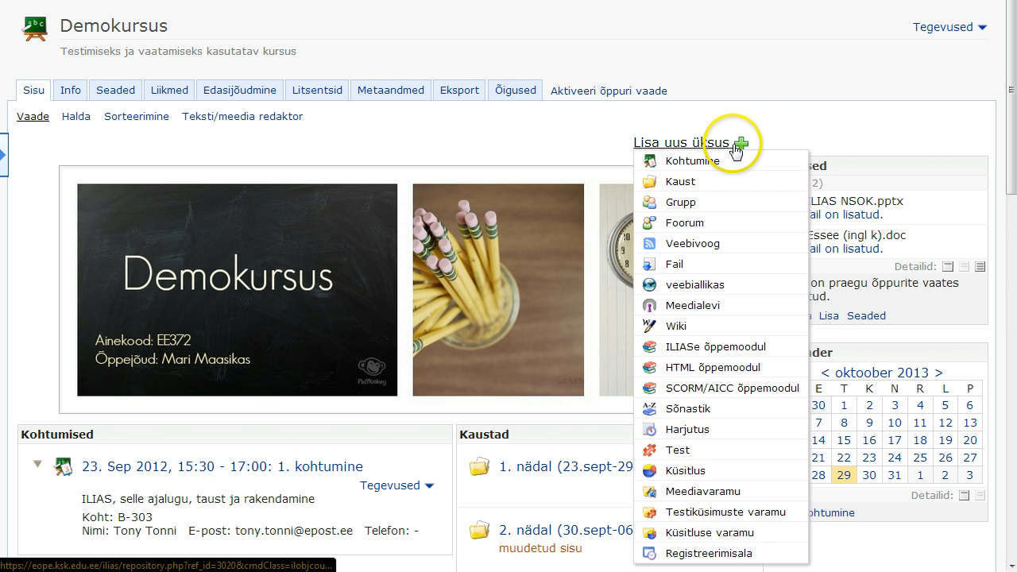
{"action": "left_click", "coordinate": [696, 434]}
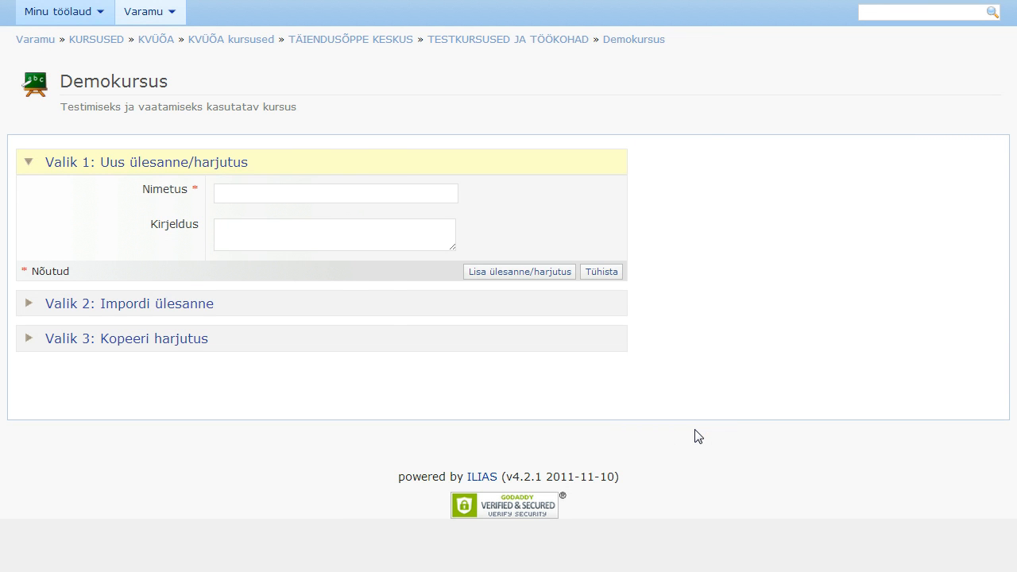
{"action": "left_click", "coordinate": [283, 195]}
{"action": "type", "text": "Ü"}
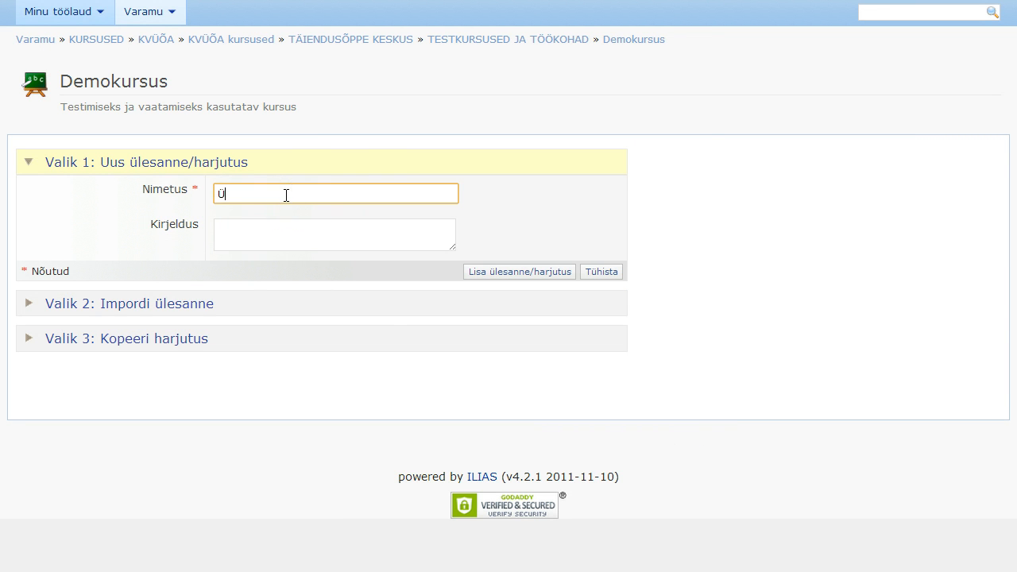
{"action": "type", "text": "lesanne 1"}
{"action": "key", "text": "Tab"}
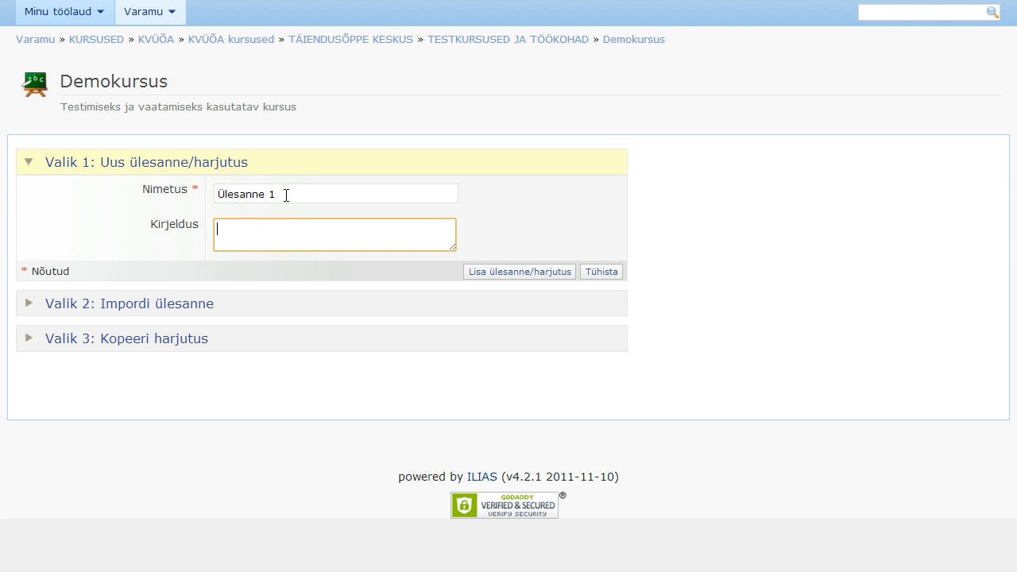
{"action": "key", "text": "Tab"}
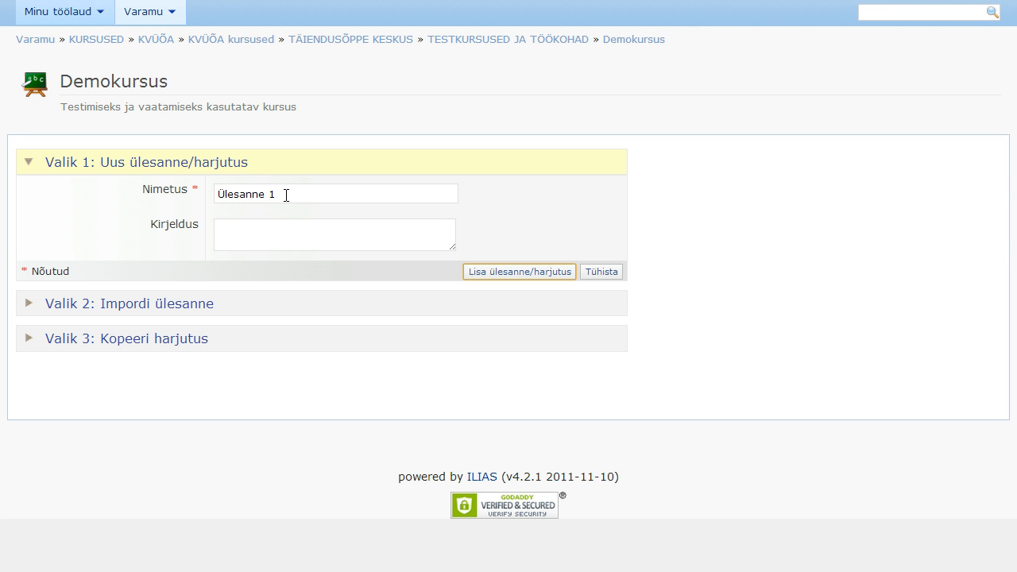
{"action": "left_click", "coordinate": [502, 274]}
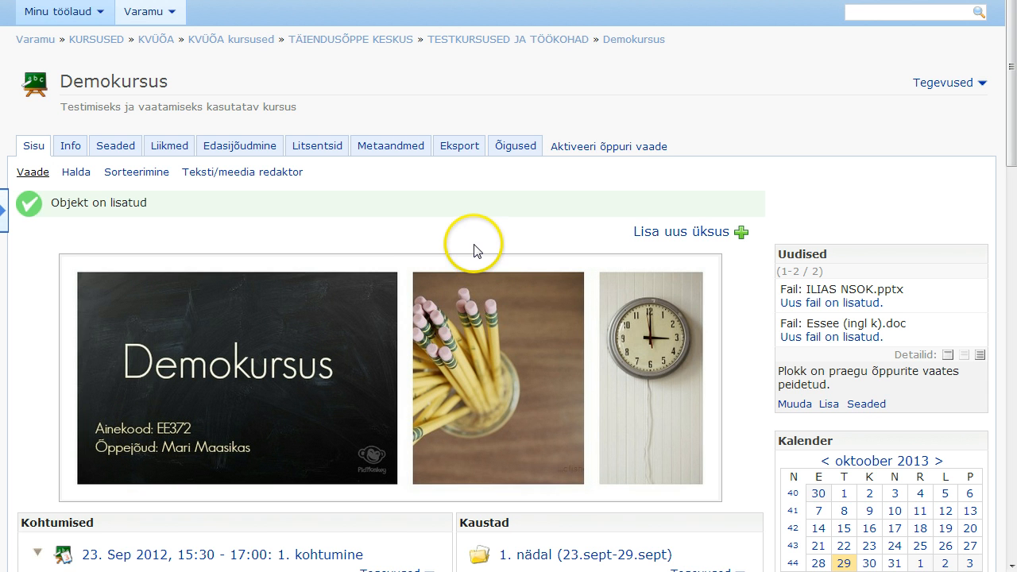
In the exercise Ülesanne 1, start a new assignment of type "Lae üles" named "Töö 1"
{"action": "scroll", "coordinate": [475, 250], "scroll_direction": "down", "scroll_amount": 5}
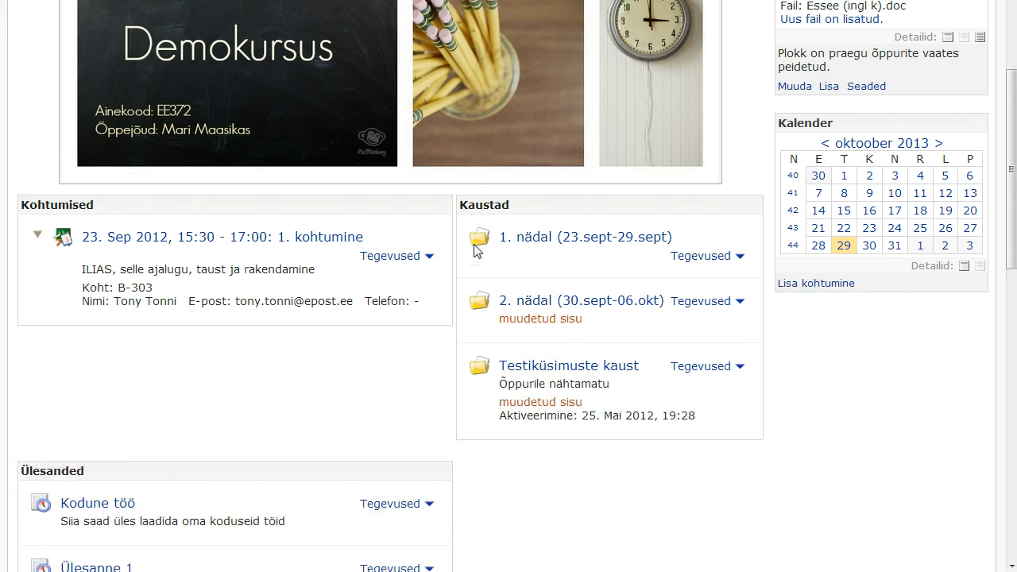
{"action": "scroll", "coordinate": [474, 244], "scroll_direction": "down", "scroll_amount": 1}
{"action": "left_click", "coordinate": [97, 477]}
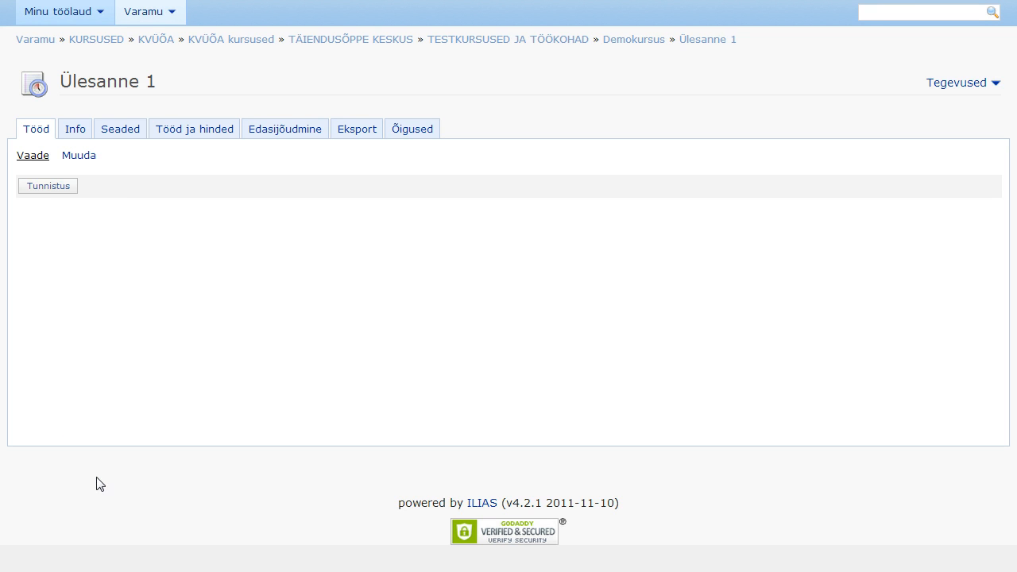
{"action": "left_click", "coordinate": [79, 157]}
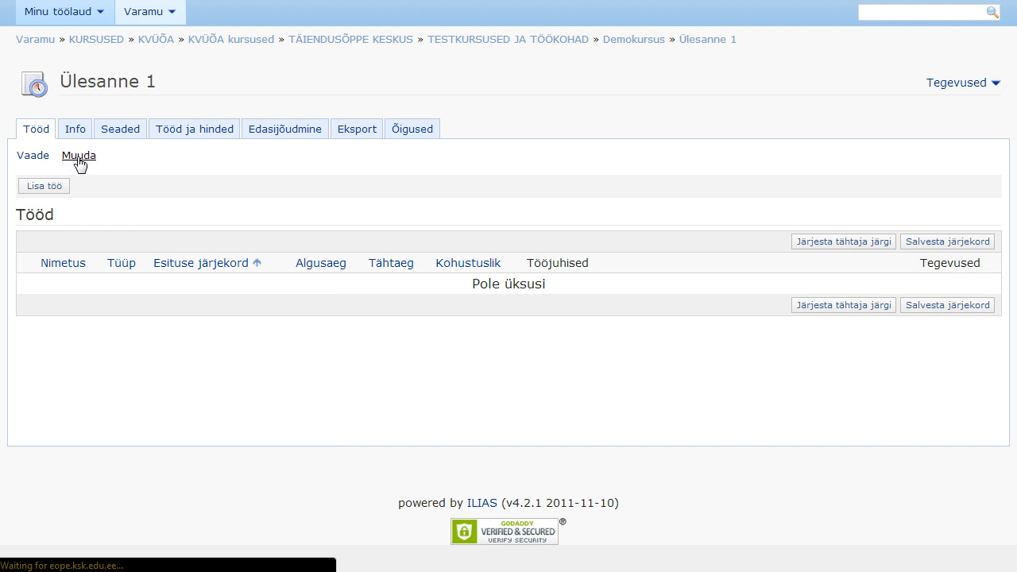
{"action": "left_click", "coordinate": [44, 188]}
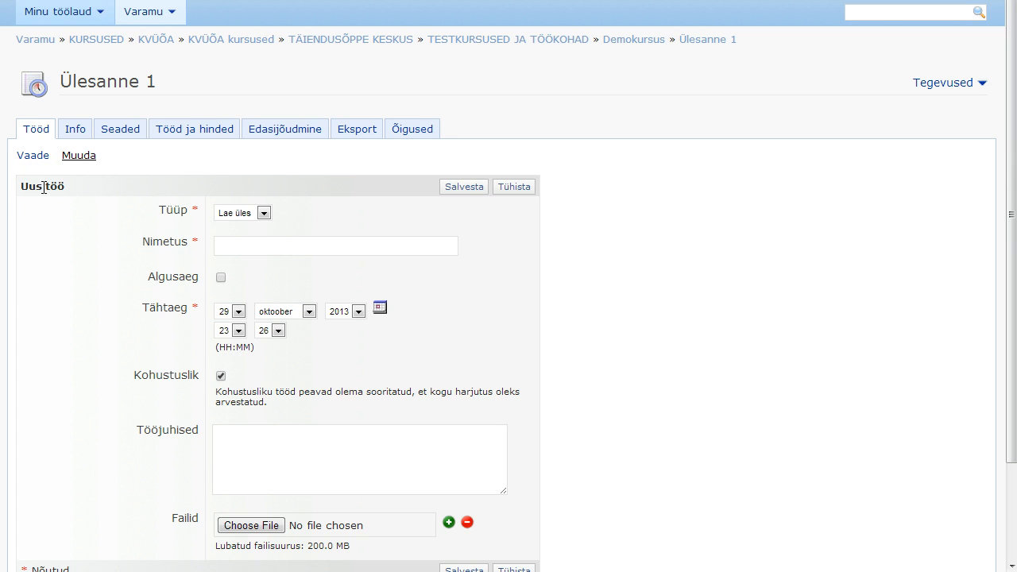
{"action": "left_click", "coordinate": [263, 213]}
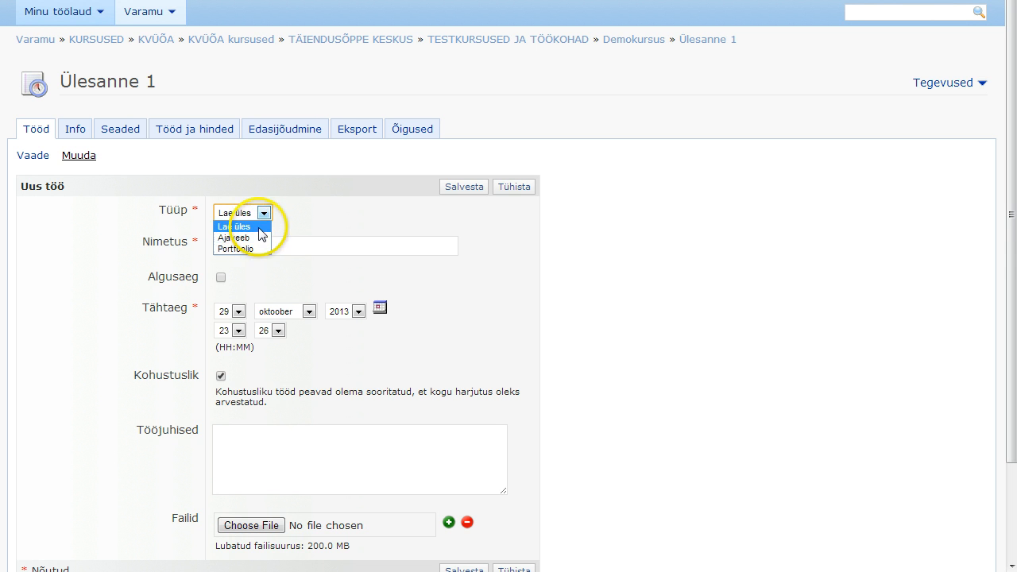
{"action": "left_click", "coordinate": [258, 228]}
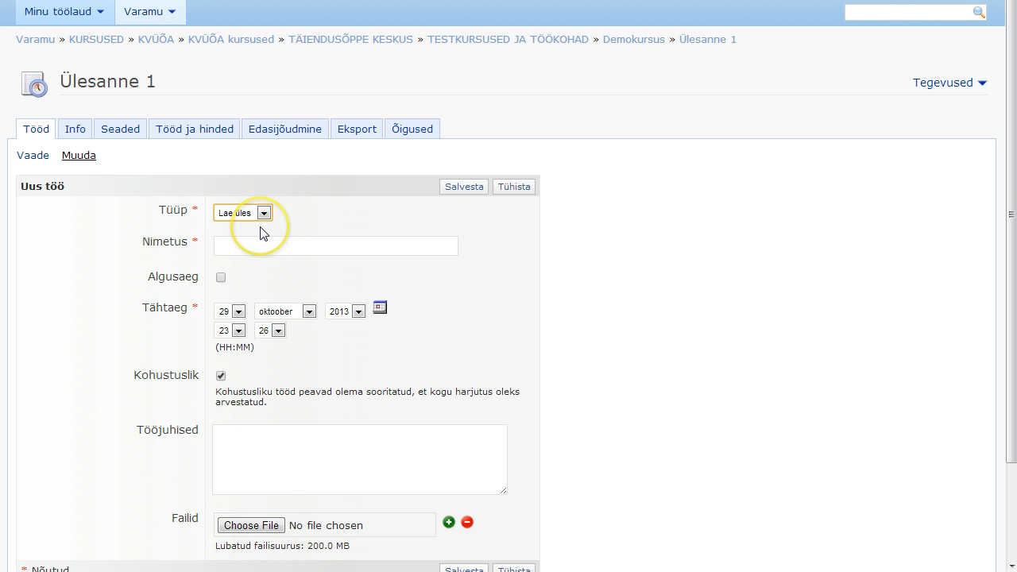
{"action": "left_click", "coordinate": [258, 244]}
{"action": "type", "text": "Töö 1"}
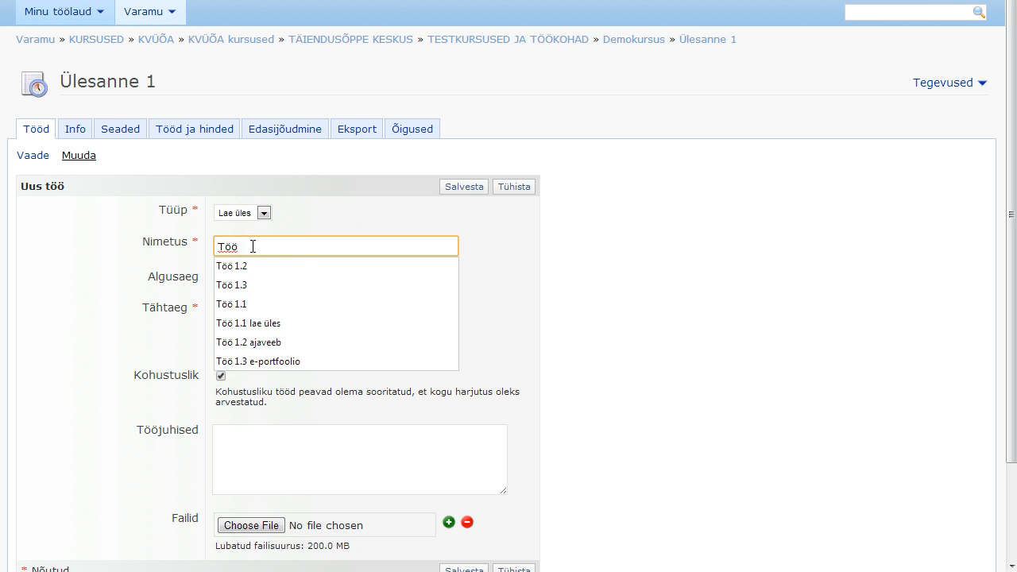
{"action": "left_click", "coordinate": [287, 235]}
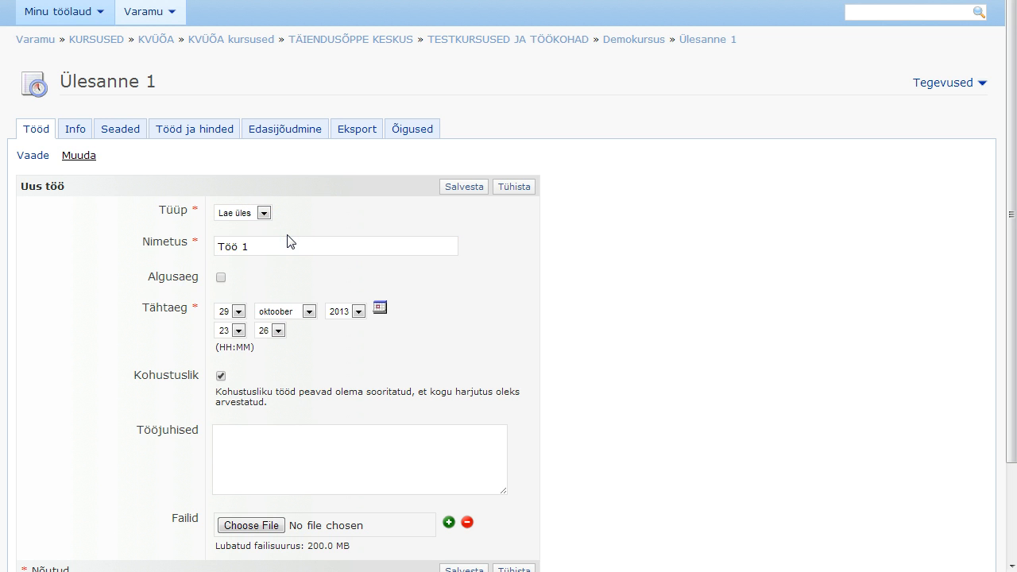
Set the deadline of Töö 1 to 29 November 2013 at 23:59
{"action": "left_click", "coordinate": [274, 312]}
{"action": "left_click", "coordinate": [287, 437]}
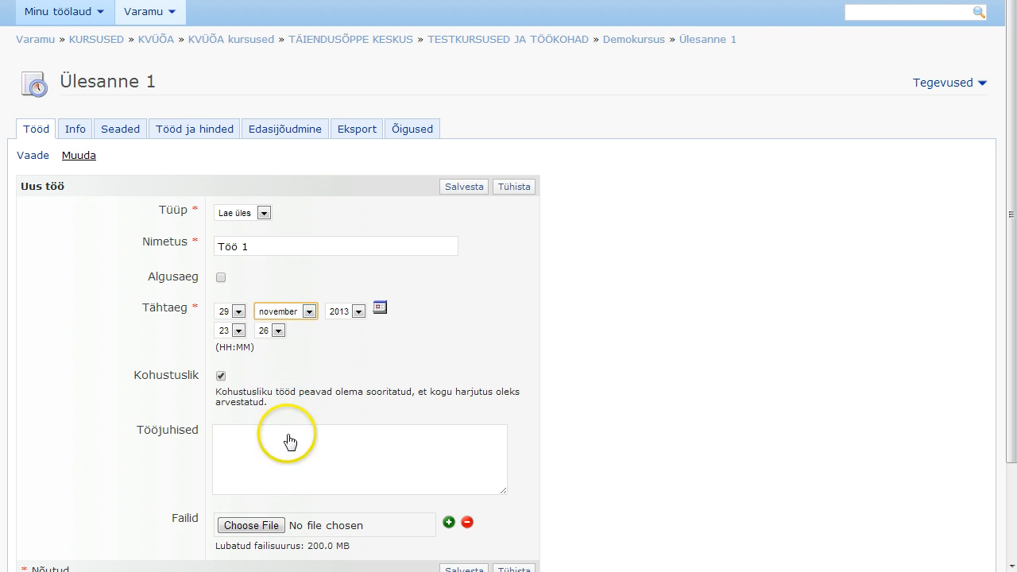
{"action": "left_click", "coordinate": [277, 330]}
{"action": "scroll", "coordinate": [284, 477], "scroll_direction": "down", "scroll_amount": 5}
{"action": "left_click", "coordinate": [270, 550]}
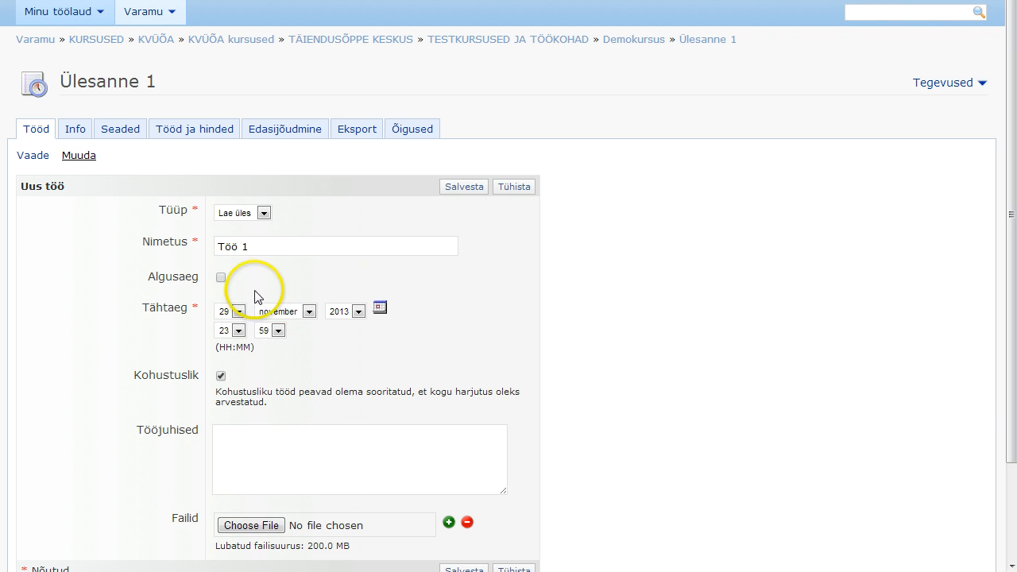
{"action": "left_click", "coordinate": [221, 280]}
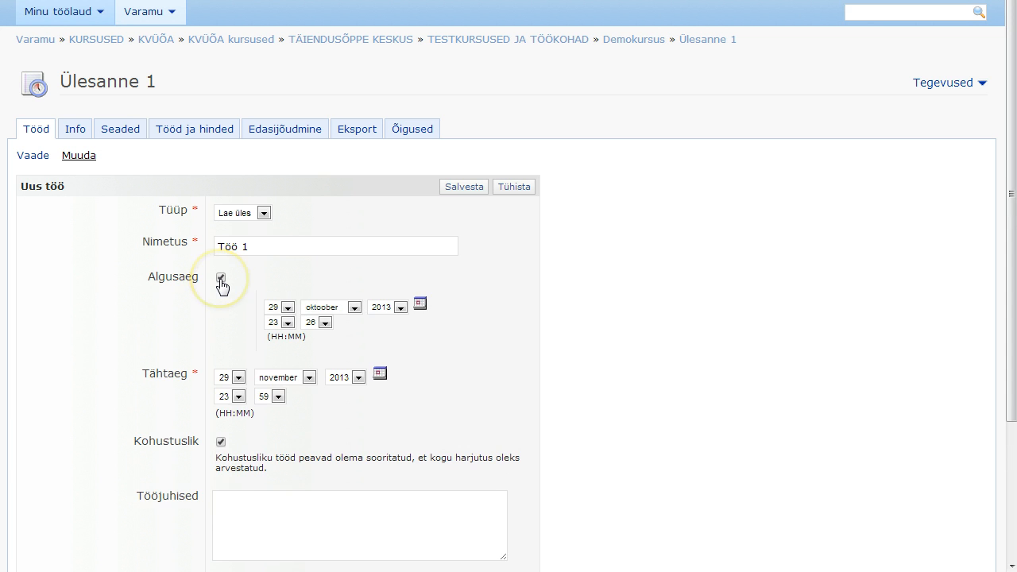
{"action": "left_click", "coordinate": [221, 279]}
{"action": "left_click", "coordinate": [337, 343]}
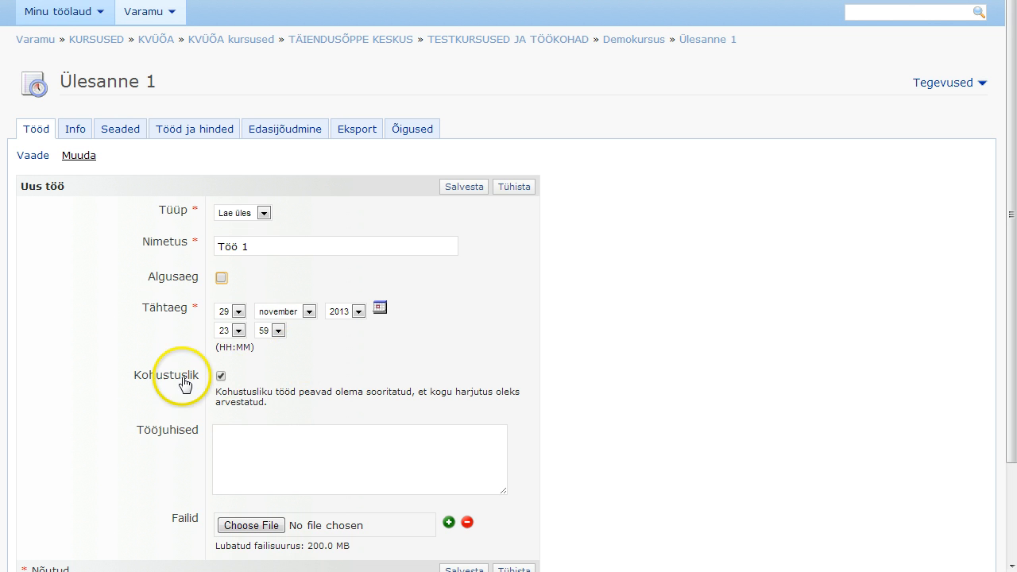
{"action": "left_click", "coordinate": [220, 377]}
{"action": "left_click", "coordinate": [221, 376]}
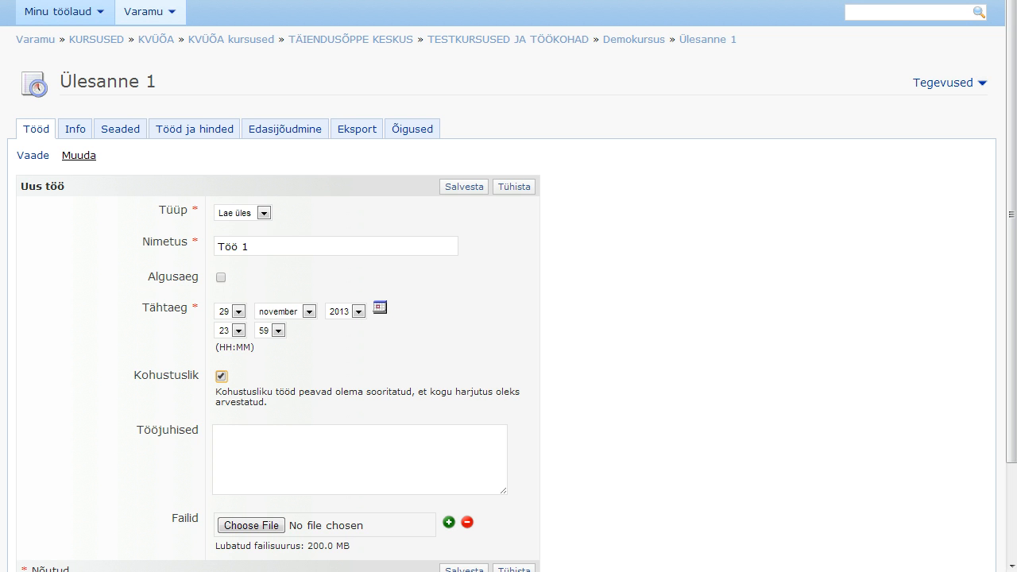
Fill in the work instructions of Töö 1, including the 29. nov kl 23.59 deadline, attach Stiiliülesanne.pdf and save the assignment
{"action": "left_click", "coordinate": [254, 445]}
{"action": "type", "text": "Töö esitamise tähtaeg on 29. nov kl 23.59. Kui tööd ei esitata õigeks ajaks või ei sooritata positiivselt, siis jääb sooritamata ka eksam. Kursuse lõpphinne moodustuks sellisel juhul arvestustöö ja \"0\" aritmeetilisest keskmisest."}
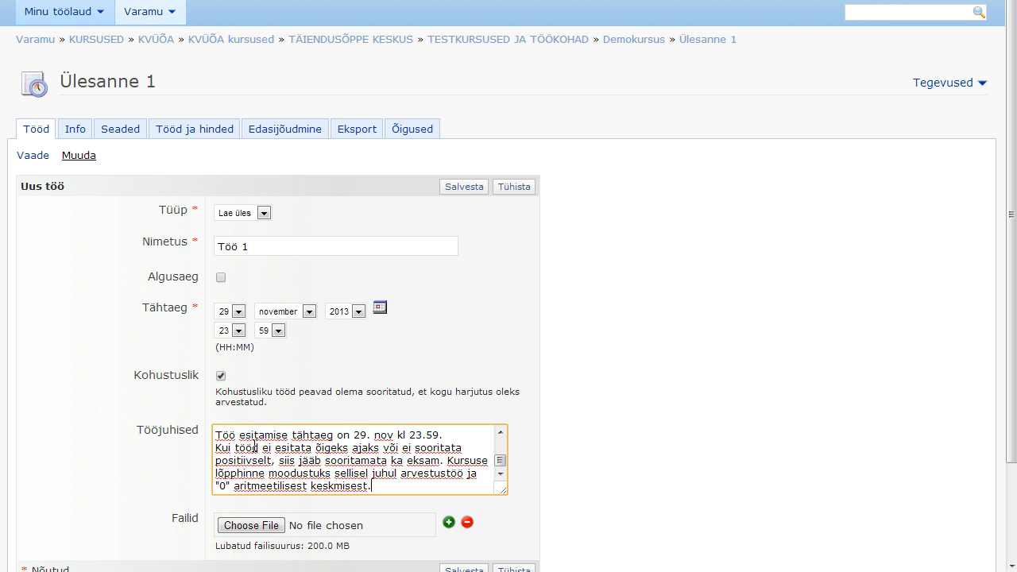
{"action": "scroll", "coordinate": [545, 477], "scroll_direction": "down", "scroll_amount": 2}
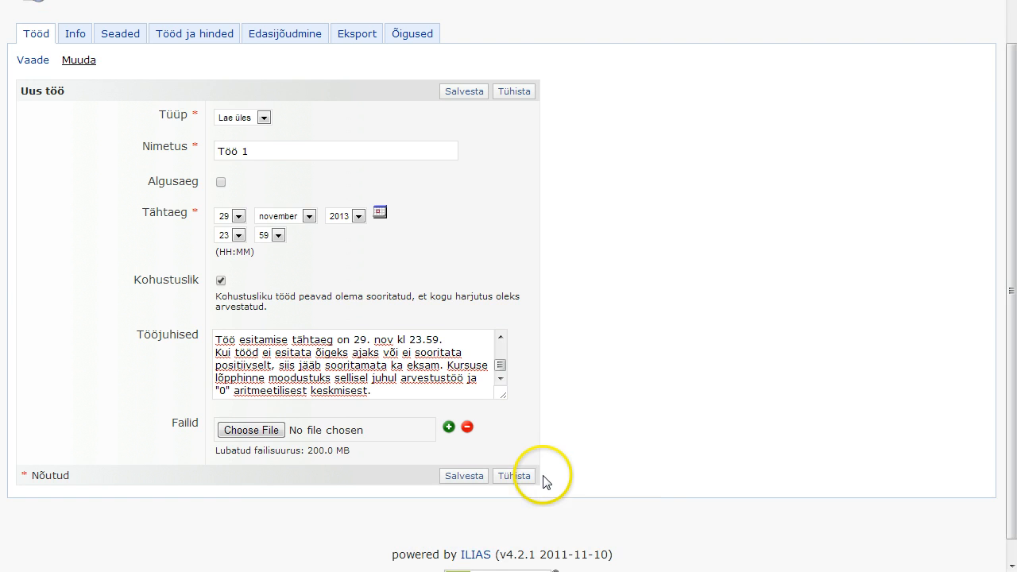
{"action": "left_click", "coordinate": [247, 430]}
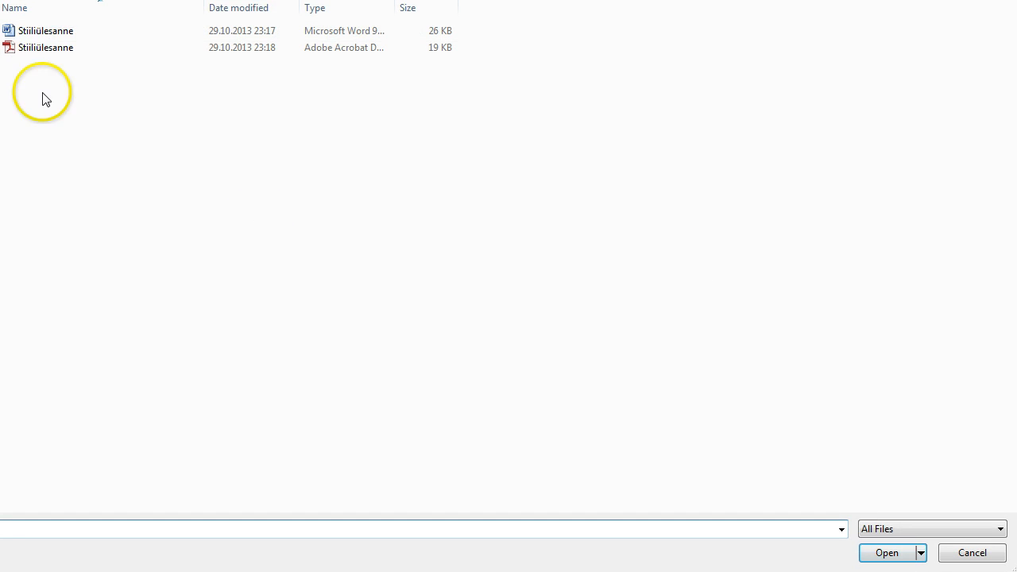
{"action": "double_click", "coordinate": [34, 48]}
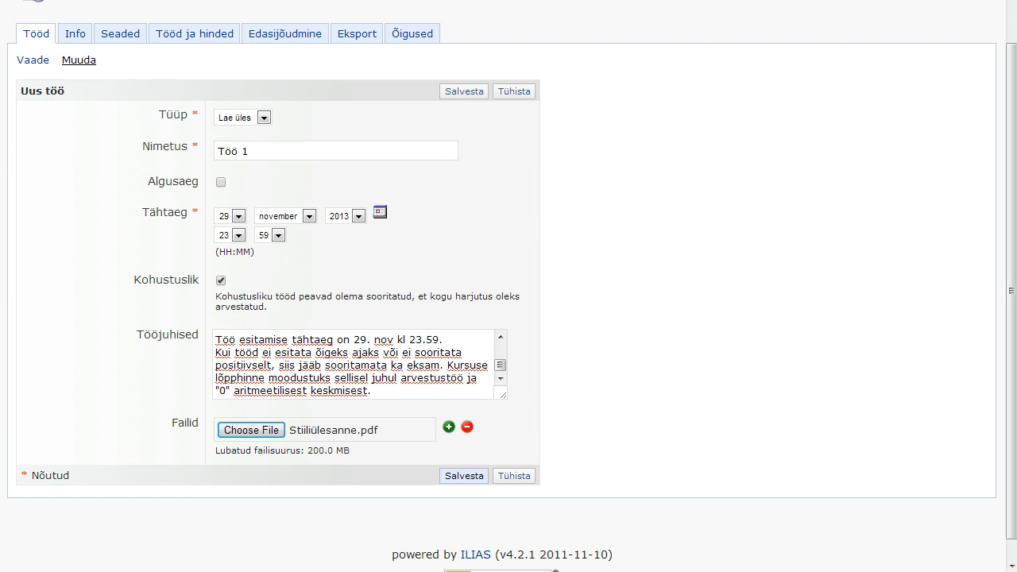
{"action": "key", "text": "shift+Tab"}
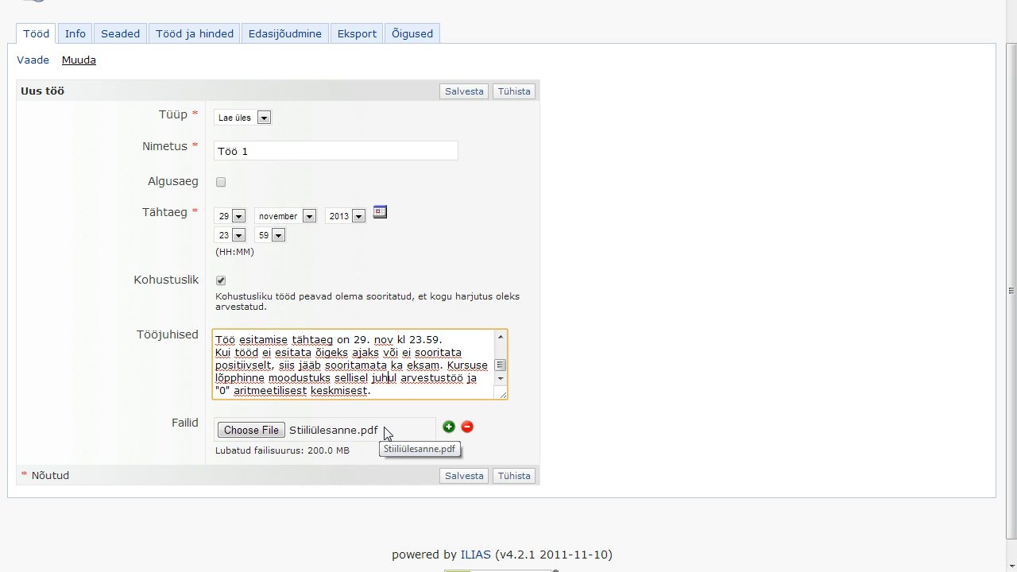
{"action": "left_click", "coordinate": [458, 479]}
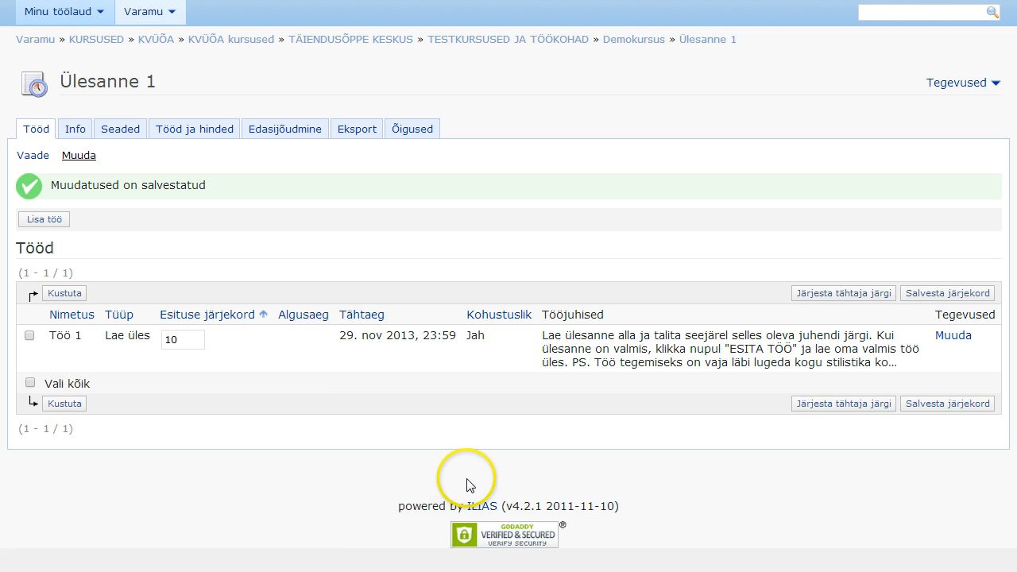
Examine Töö 1 in Ülesanne 1 through the course's student view, including its instructions, schedule and file, and close that view
{"action": "left_click", "coordinate": [633, 42]}
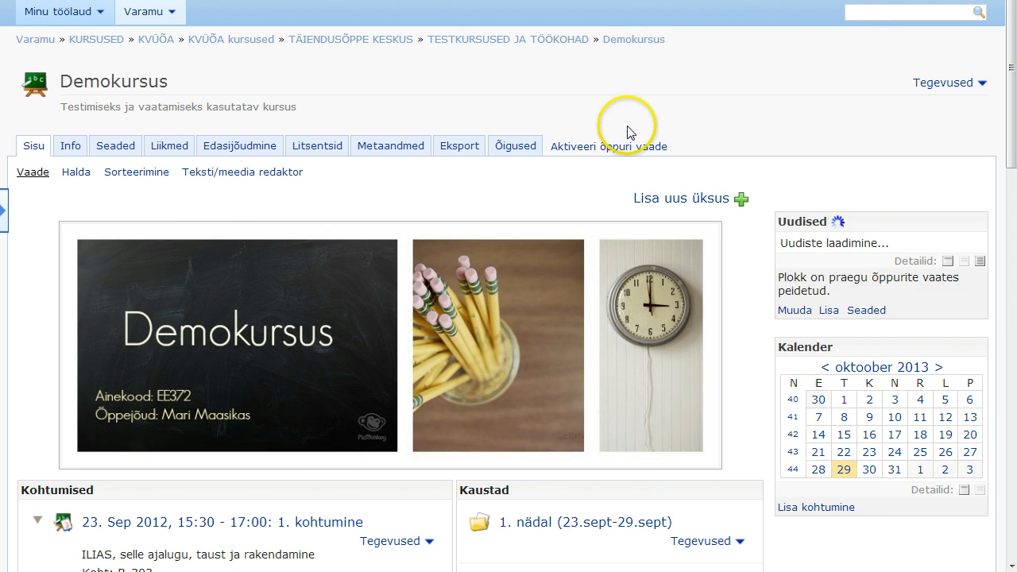
{"action": "left_click", "coordinate": [611, 145]}
{"action": "scroll", "coordinate": [614, 142], "scroll_direction": "down", "scroll_amount": 5}
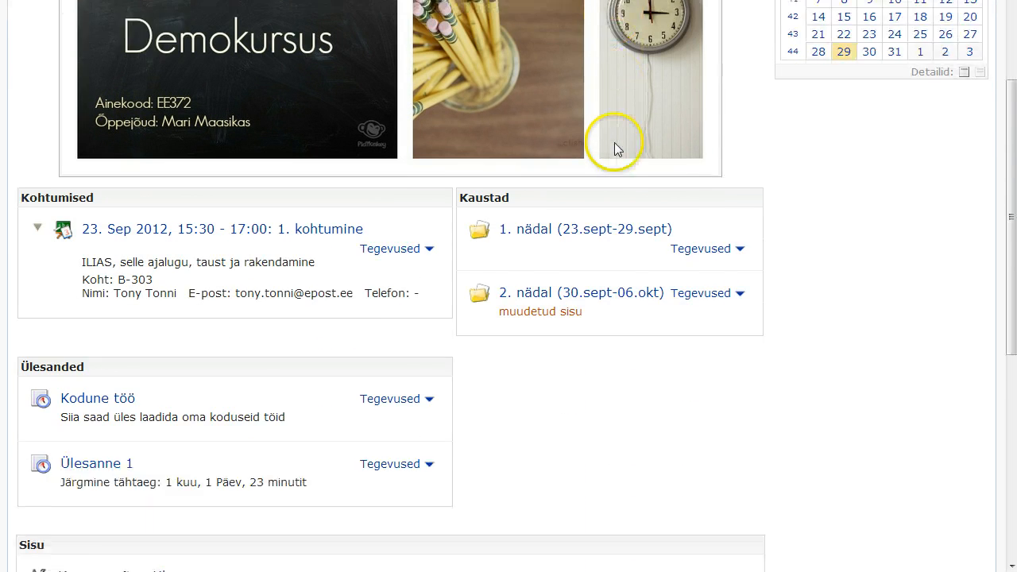
{"action": "left_click", "coordinate": [84, 431]}
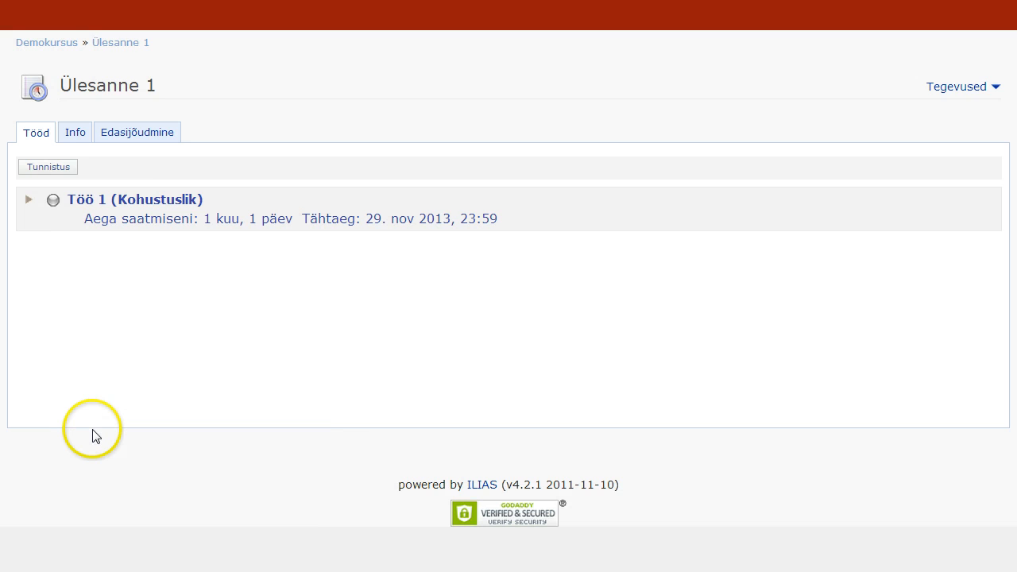
{"action": "left_click", "coordinate": [132, 211]}
{"action": "scroll", "coordinate": [133, 211], "scroll_direction": "down", "scroll_amount": 2}
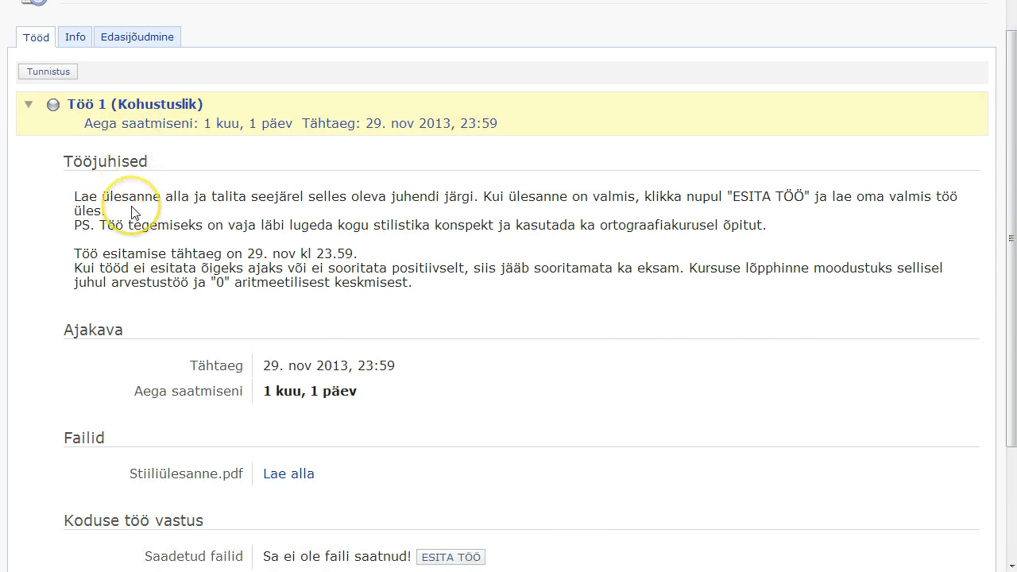
{"action": "scroll", "coordinate": [135, 262], "scroll_direction": "down", "scroll_amount": 1}
{"action": "scroll", "coordinate": [137, 334], "scroll_direction": "up", "scroll_amount": 4}
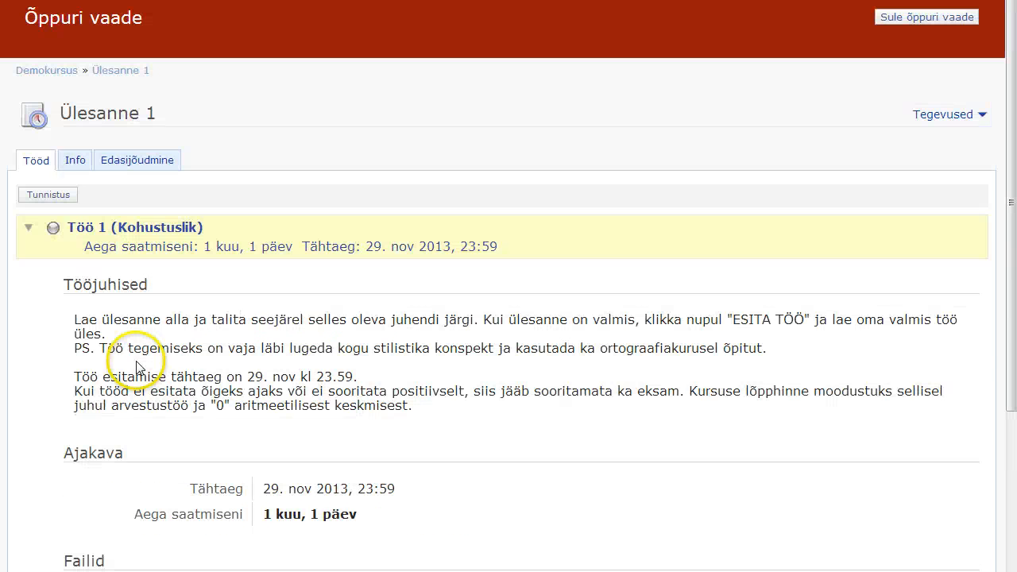
{"action": "left_click", "coordinate": [912, 18]}
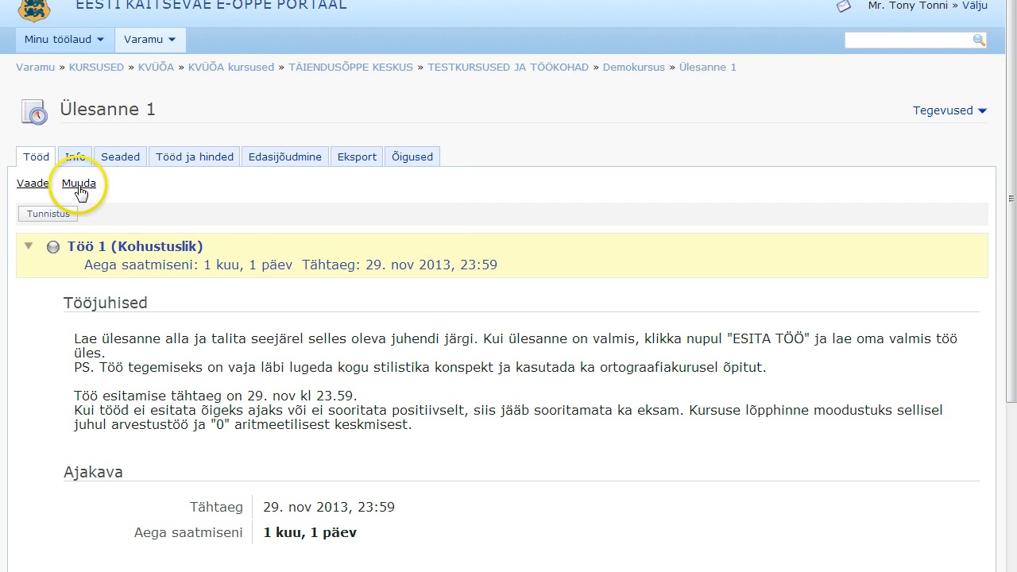
Start another new assignment of type "Lae üles" in Ülesanne 1, named "Töö 2"
{"action": "left_click", "coordinate": [79, 187]}
{"action": "left_click", "coordinate": [45, 212]}
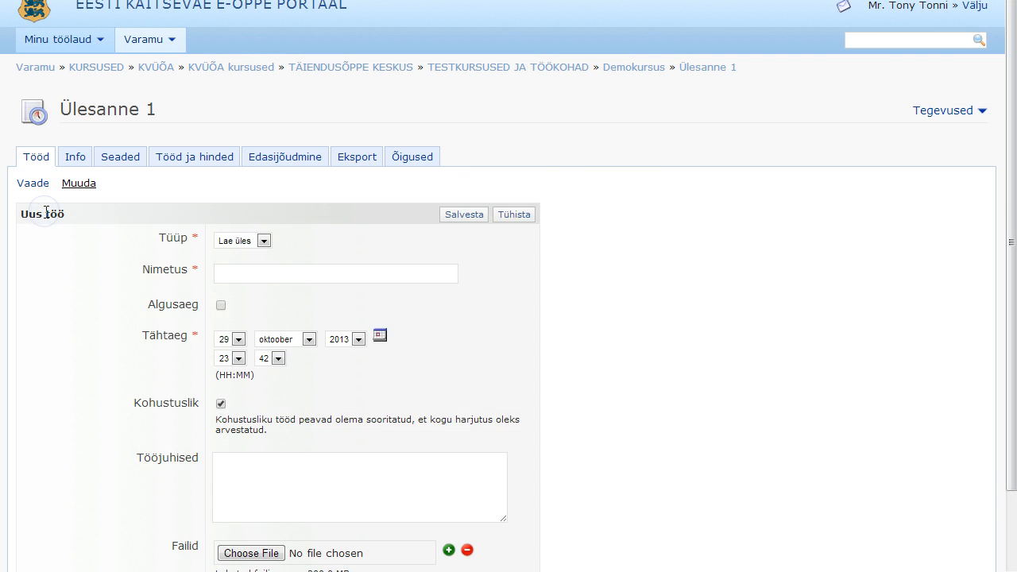
{"action": "left_click", "coordinate": [263, 240]}
{"action": "left_click", "coordinate": [256, 272]}
{"action": "type", "text": "Töö "}
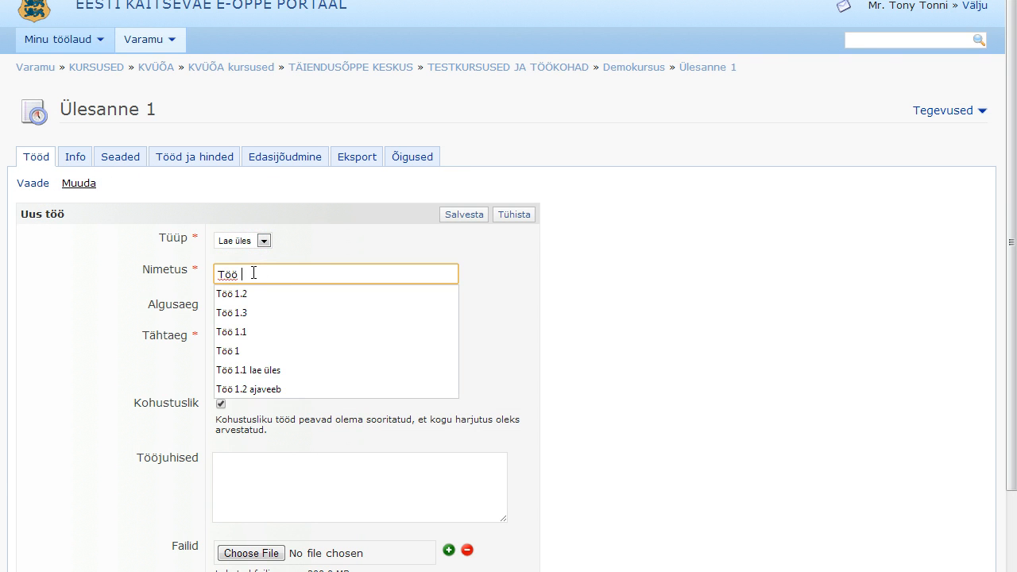
{"action": "type", "text": "2"}
Set the deadline date of Töö 2 to 13 December 2013
{"action": "left_click", "coordinate": [238, 339]}
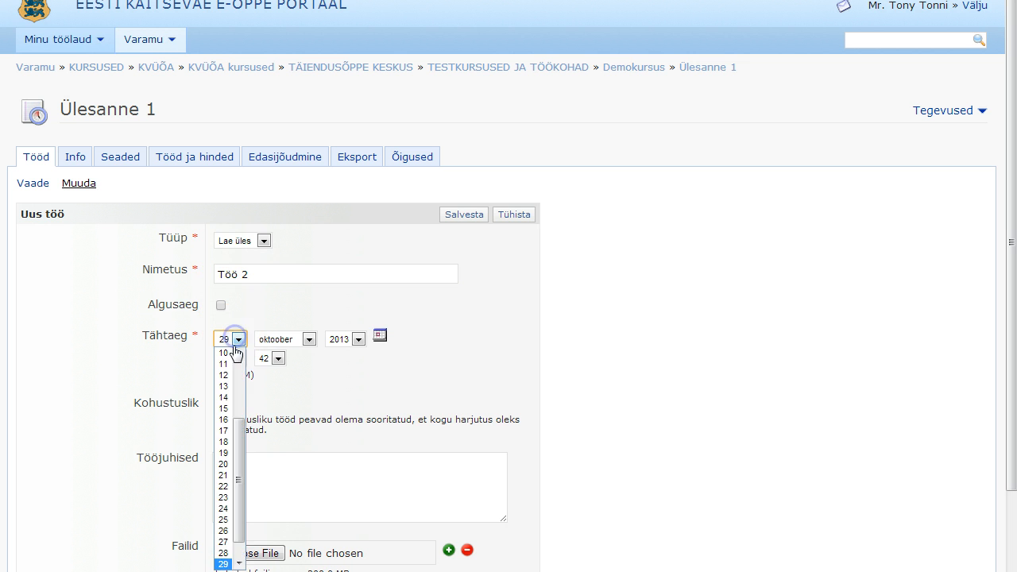
{"action": "left_click", "coordinate": [223, 386]}
{"action": "left_click", "coordinate": [285, 339]}
{"action": "left_click", "coordinate": [288, 478]}
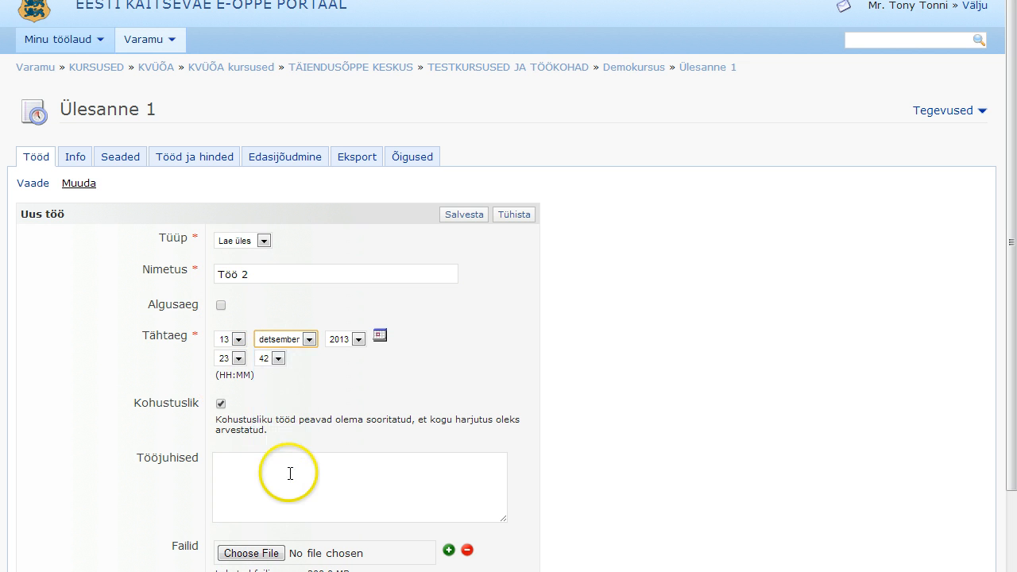
Set the minutes of Töö 2's deadline time to 58
{"action": "left_click", "coordinate": [277, 358]}
{"action": "scroll", "coordinate": [270, 302], "scroll_direction": "down", "scroll_amount": 5}
{"action": "left_click", "coordinate": [270, 337]}
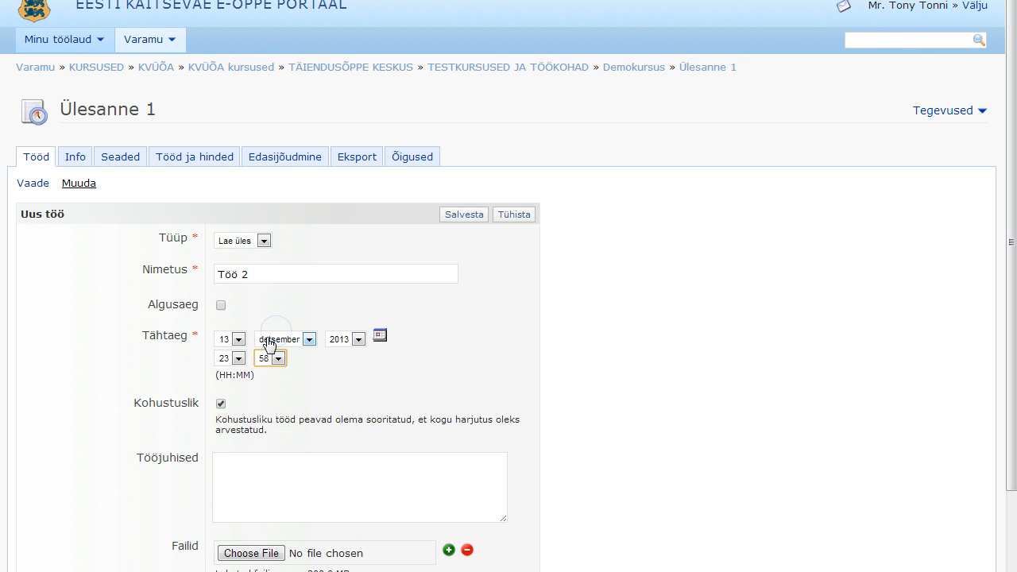
Fill in the work instructions of Töö 2, including the 13. dets kl 23.59 deadline, attach Vormi ülesanne.pdf and save the assignment
{"action": "left_click", "coordinate": [256, 479]}
{"action": "type", "text": "Töö esitamise tähtaeg on 13. dets kl 23.59. Kui tööd ei esitata õigeks ajaks või ei sooritata positiivselt, siis jääb sooritamata ka eksam. Kursuse lõpphinne moodustuks sellisel juhul arvestustöö ja \"0\" aritmeetilisest keskmisest."}
{"action": "left_click", "coordinate": [256, 553]}
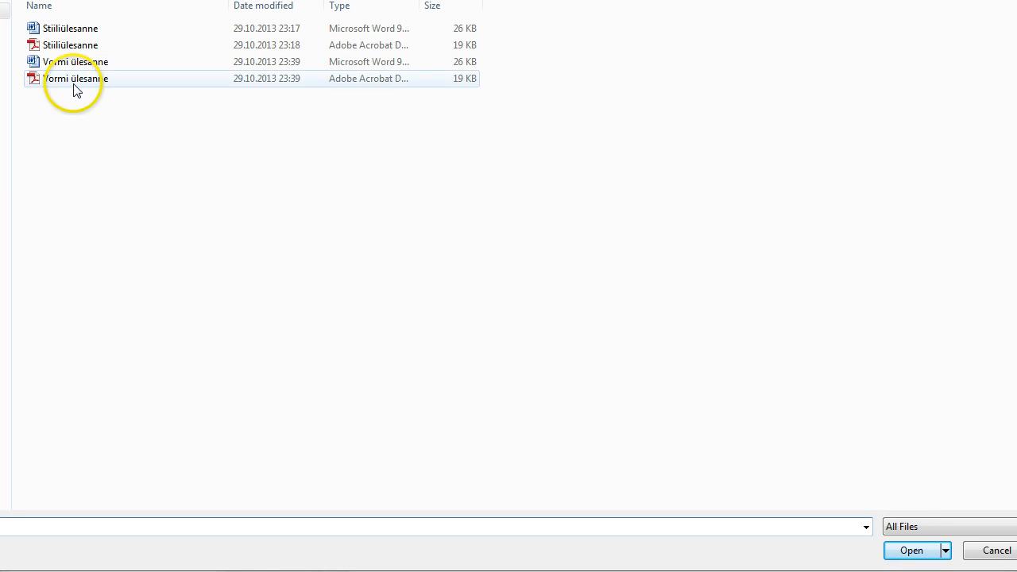
{"action": "double_click", "coordinate": [74, 83]}
{"action": "scroll", "coordinate": [556, 397], "scroll_direction": "down", "scroll_amount": 3}
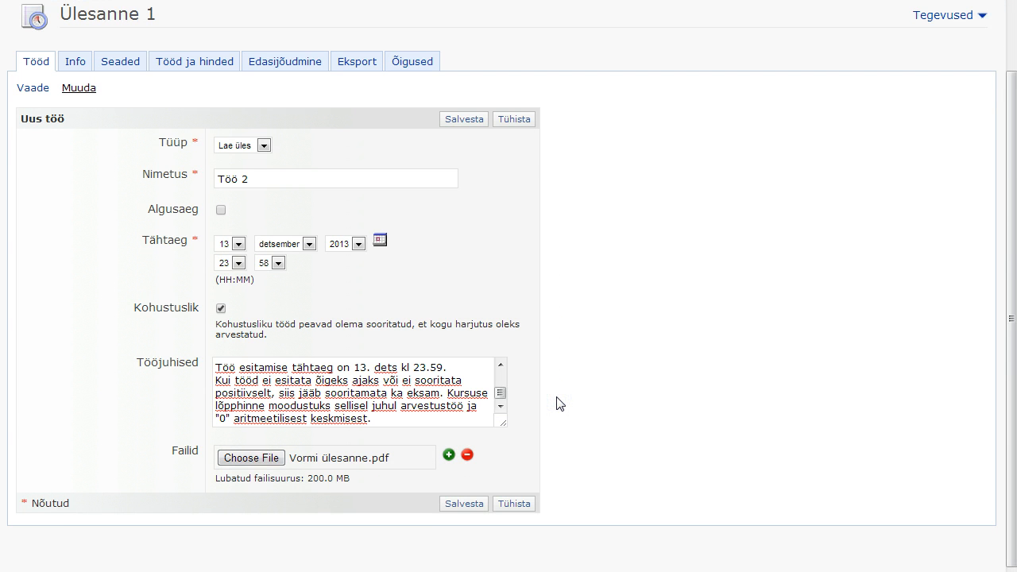
{"action": "left_click", "coordinate": [464, 503]}
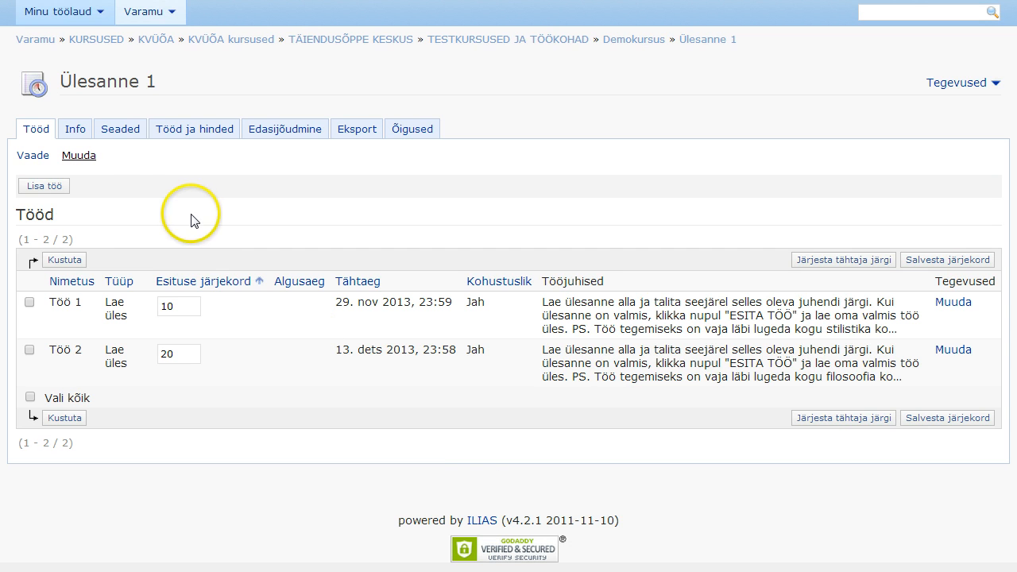
Try the Tööde miinimumarv requirement in Ülesanne 1's settings, switch back to Kõik kohustuslikud tööd and save
{"action": "left_click", "coordinate": [124, 136]}
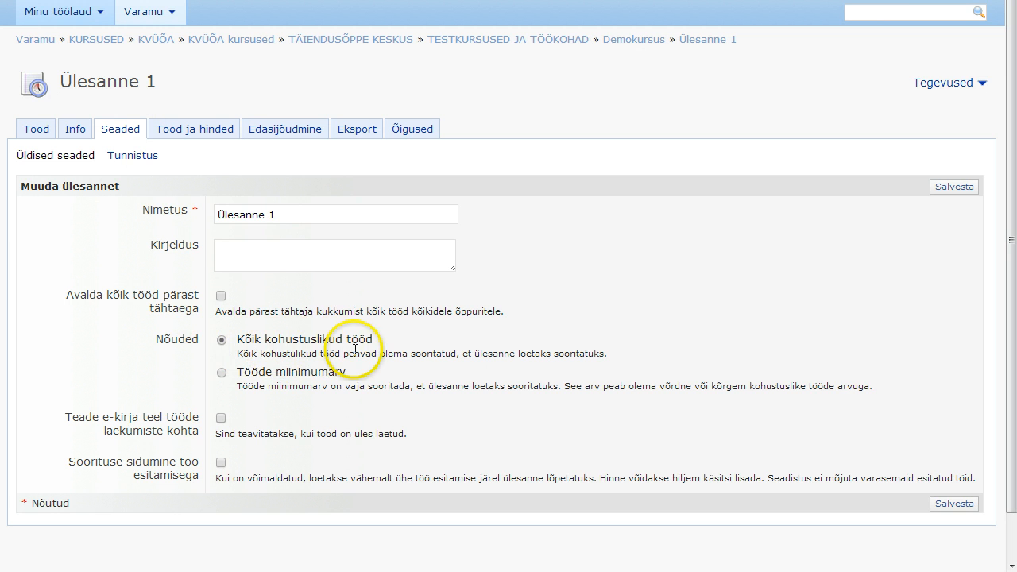
{"action": "left_click", "coordinate": [222, 372]}
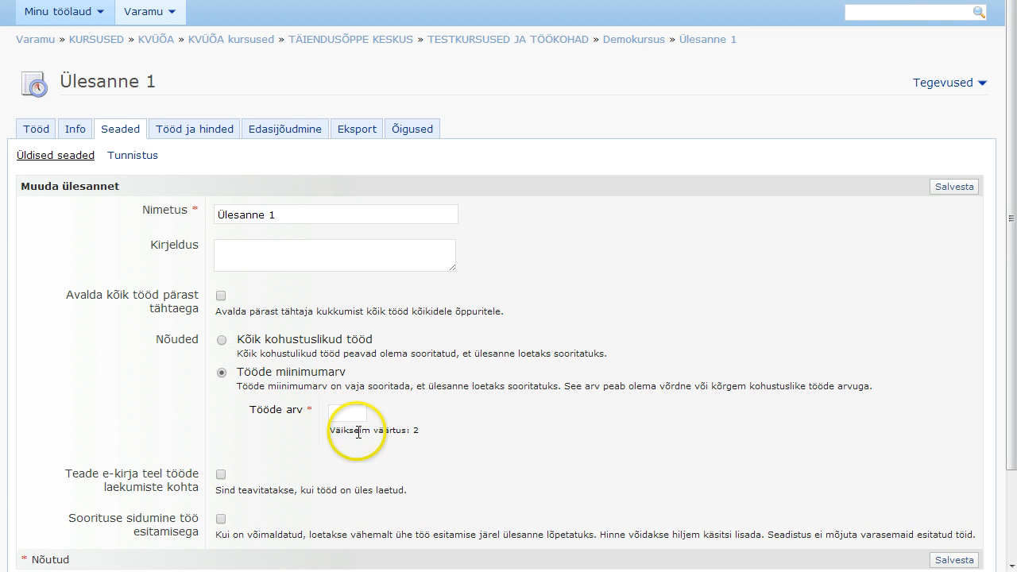
{"action": "left_click", "coordinate": [221, 340]}
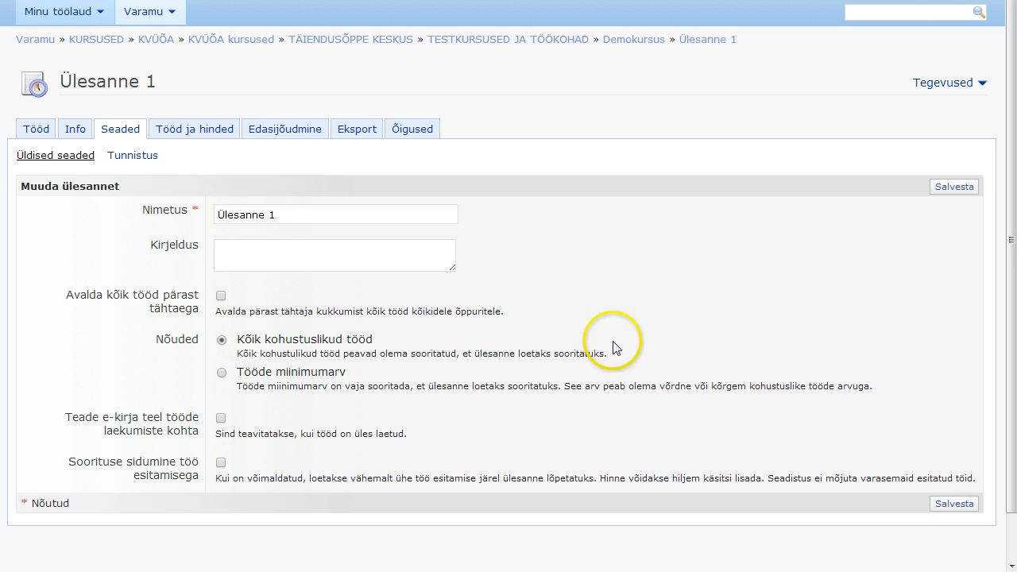
{"action": "left_click", "coordinate": [950, 503]}
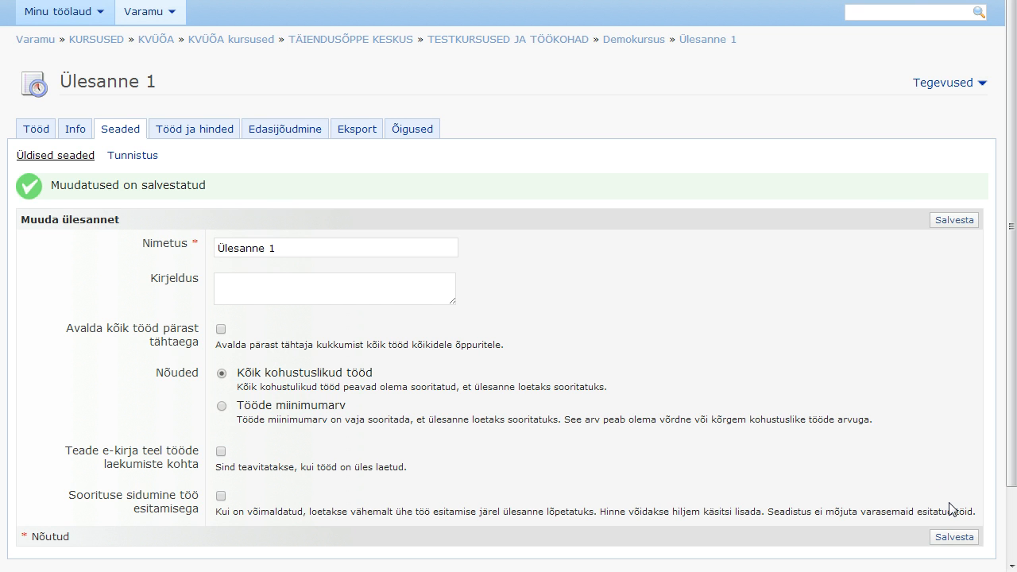
Add the test learner suggested for the user search "oppur" to the participants of Ülesanne 1
{"action": "left_click", "coordinate": [187, 135]}
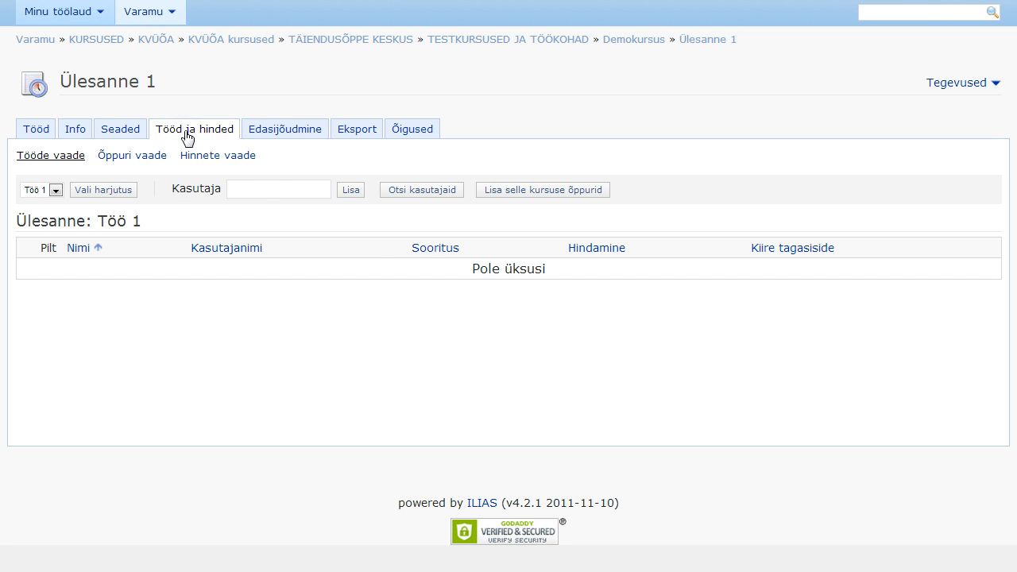
{"action": "left_click", "coordinate": [251, 189]}
{"action": "type", "text": "oppur"}
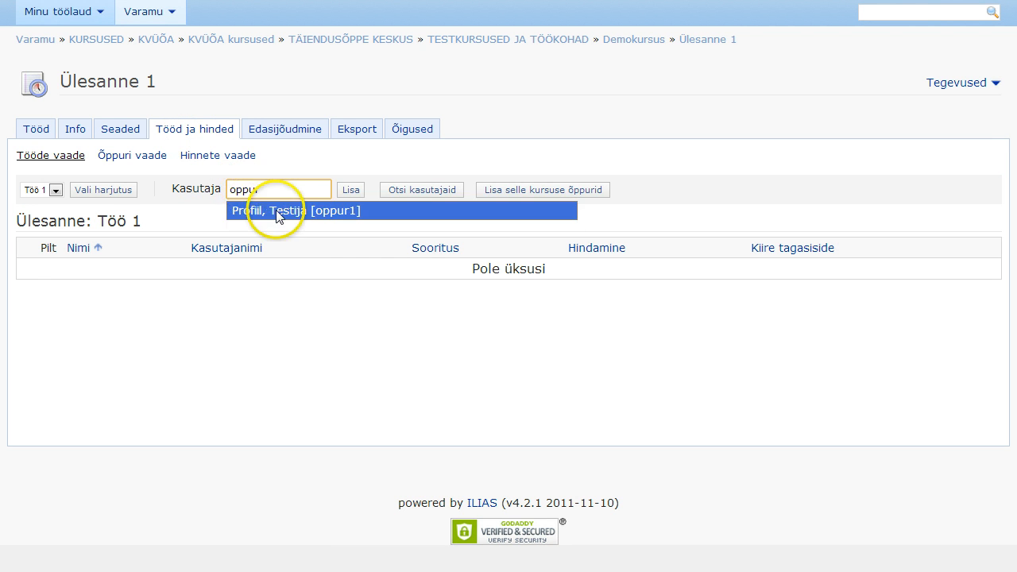
{"action": "left_click", "coordinate": [267, 209]}
{"action": "left_click", "coordinate": [351, 193]}
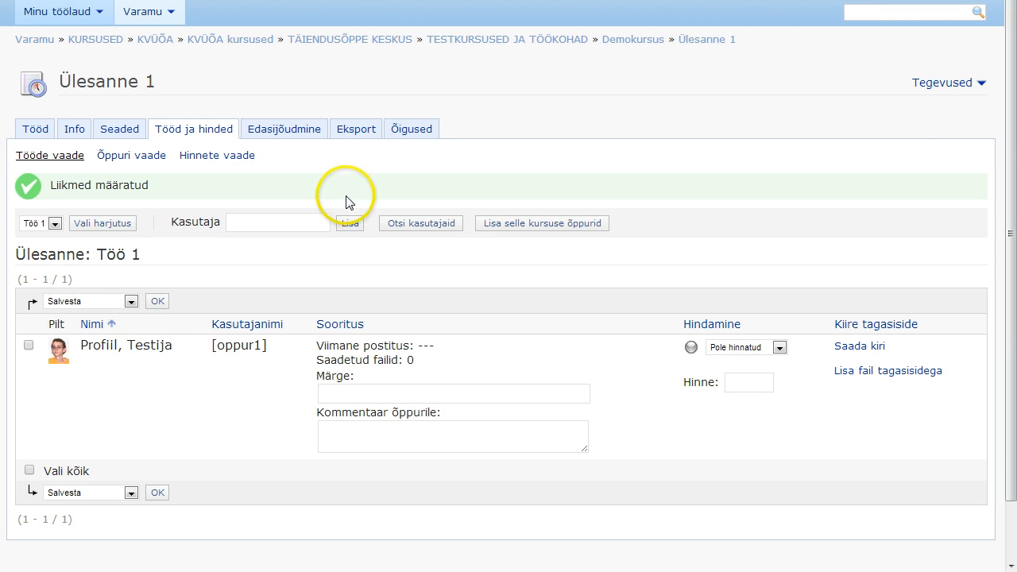
Add the logged-in user's own account from the list of this course's learners to the participants of Ülesanne 1
{"action": "left_click", "coordinate": [542, 227]}
{"action": "scroll", "coordinate": [543, 235], "scroll_direction": "down", "scroll_amount": 3}
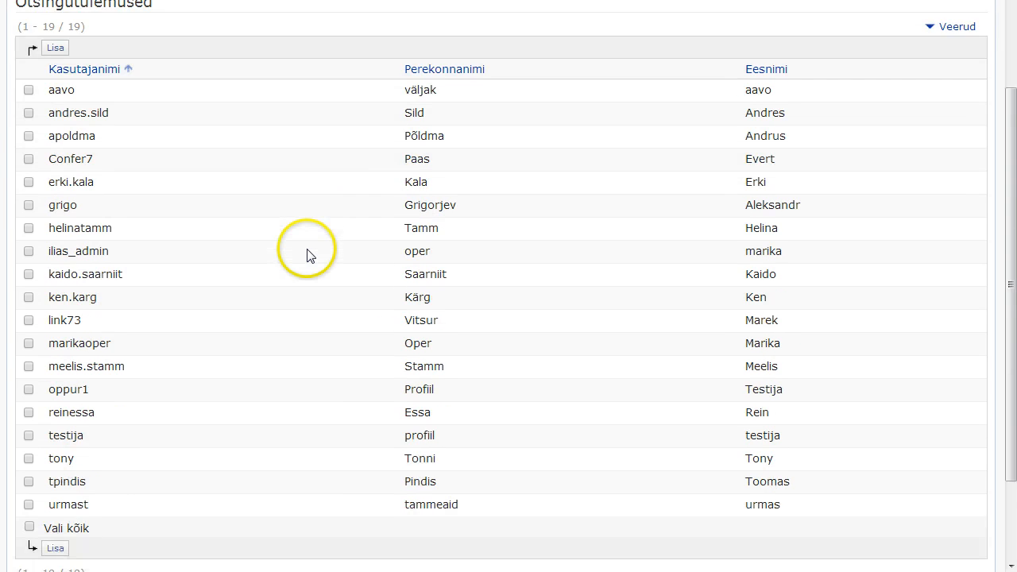
{"action": "left_click", "coordinate": [28, 463]}
{"action": "left_click", "coordinate": [29, 463]}
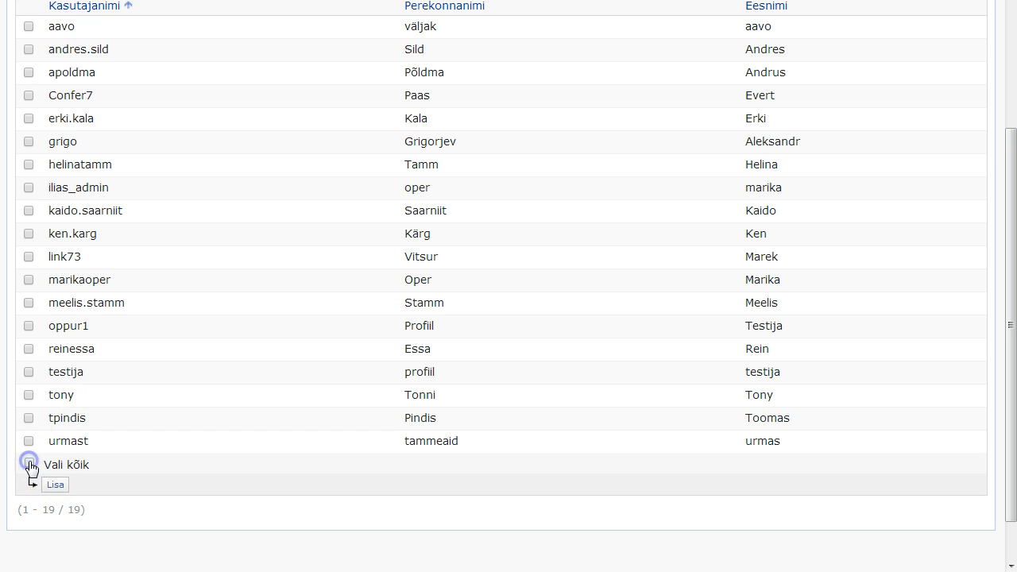
{"action": "left_click", "coordinate": [28, 395]}
{"action": "left_click", "coordinate": [56, 485]}
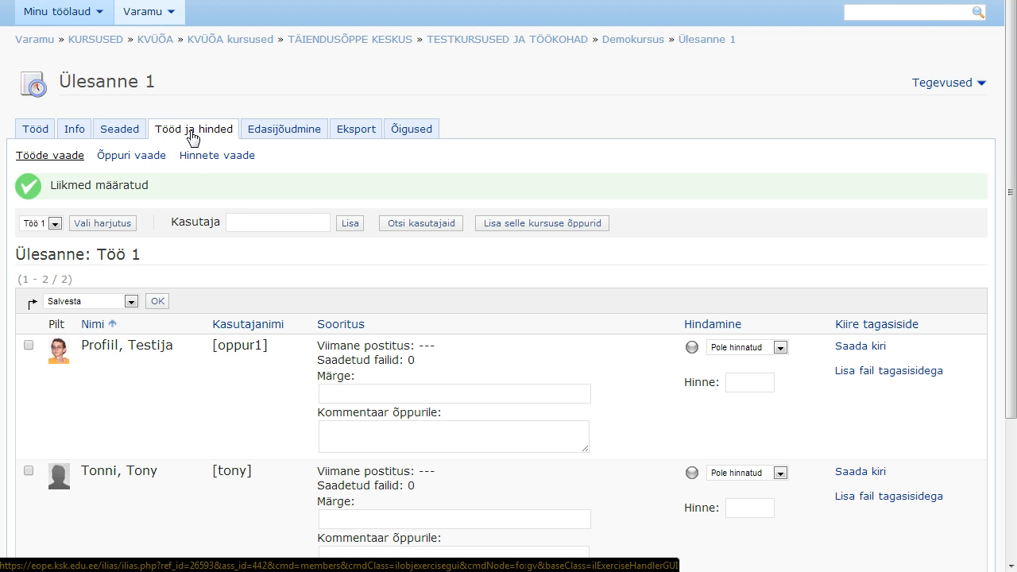
Enable Avalda kõik tööd pärast tähtaega in the settings of Ülesanne 1 and save them
{"action": "left_click", "coordinate": [129, 132]}
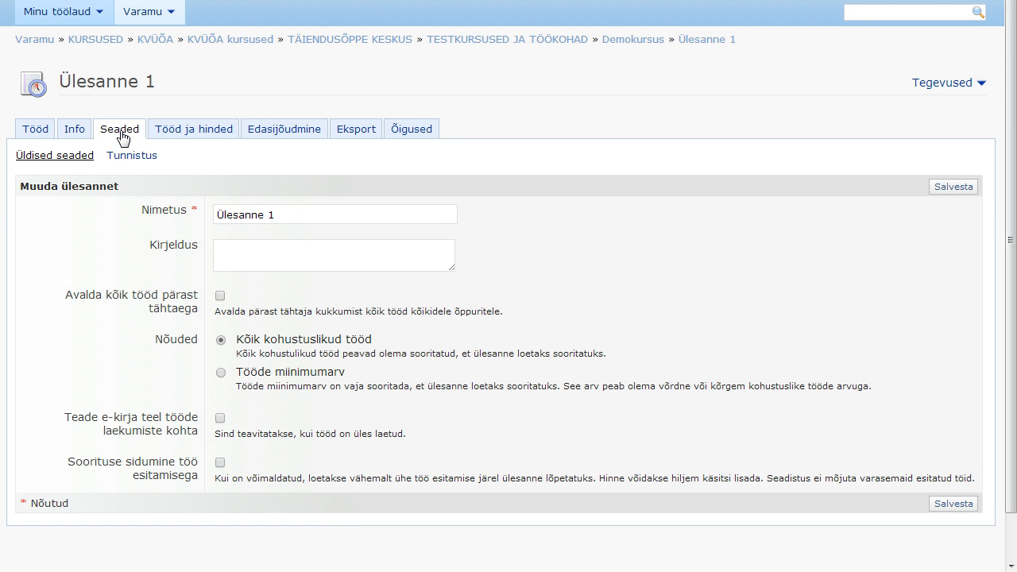
{"action": "left_click", "coordinate": [220, 296]}
{"action": "left_click", "coordinate": [954, 187]}
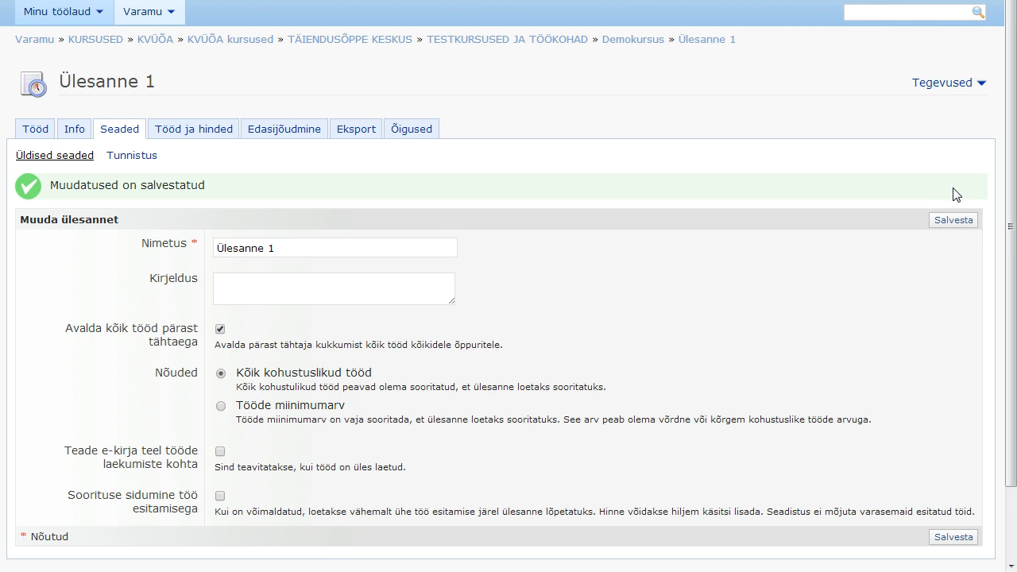
Open Ülesanne 1 in the student view of Demokursus and review Töö 1 down to its submission section
{"action": "left_click", "coordinate": [631, 41]}
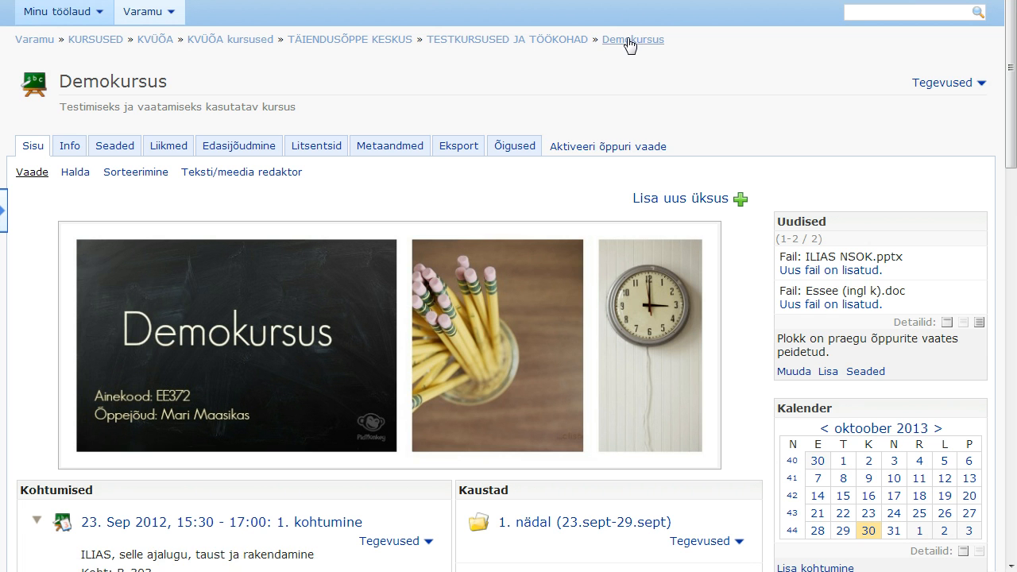
{"action": "left_click", "coordinate": [608, 149]}
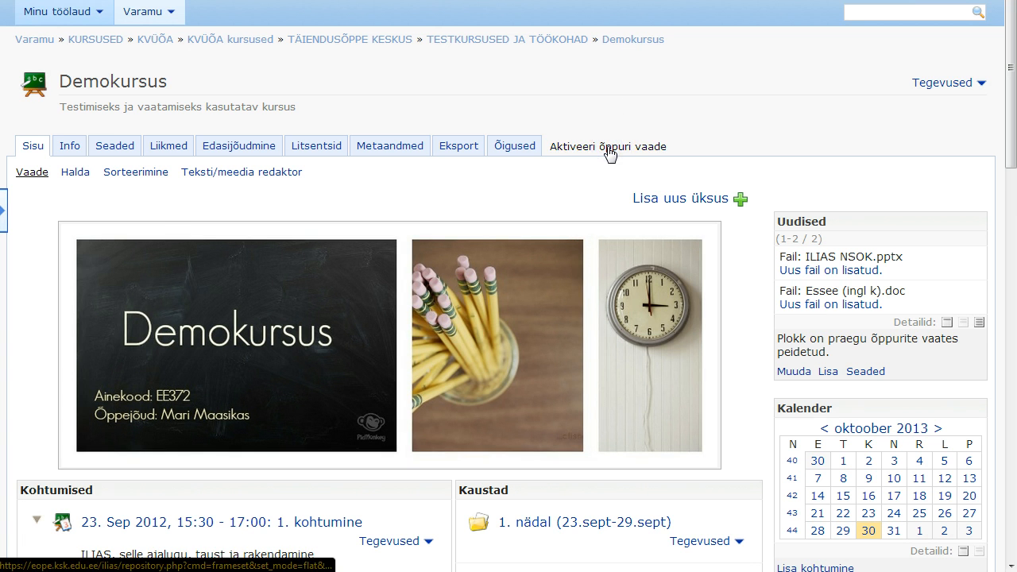
{"action": "scroll", "coordinate": [630, 163], "scroll_direction": "down", "scroll_amount": 2}
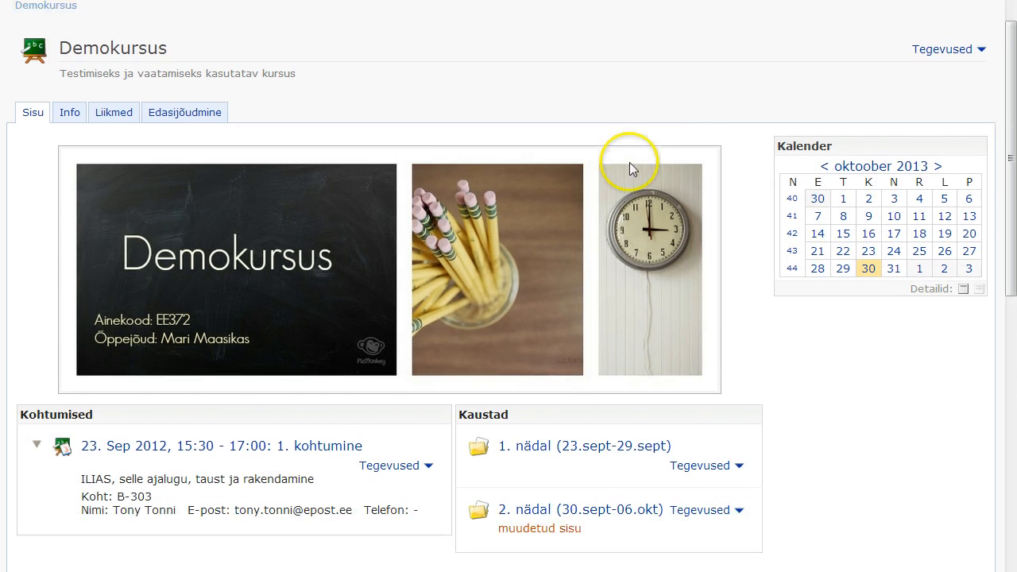
{"action": "scroll", "coordinate": [629, 162], "scroll_direction": "down", "scroll_amount": 3}
{"action": "left_click", "coordinate": [103, 459]}
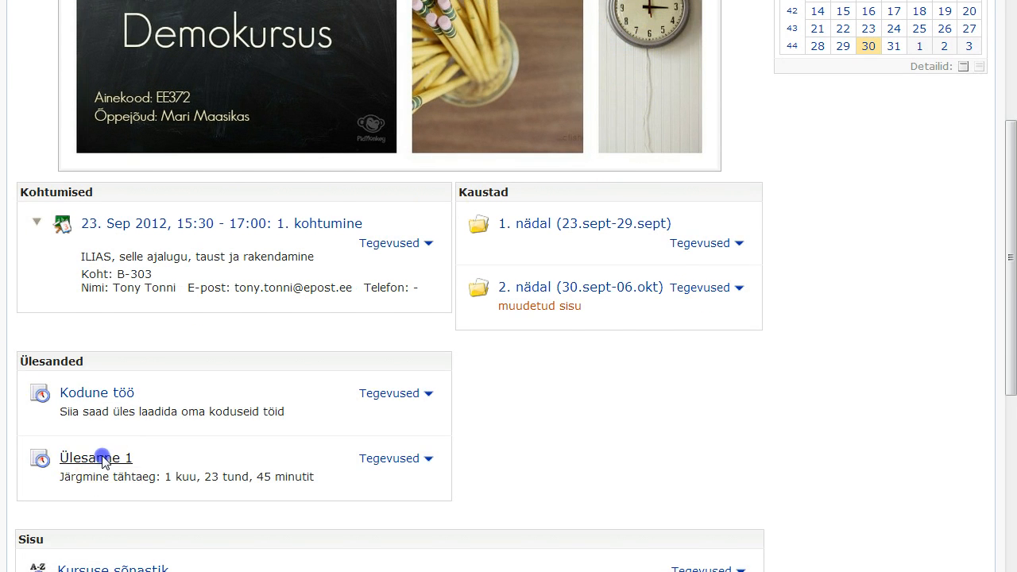
{"action": "scroll", "coordinate": [103, 463], "scroll_direction": "down", "scroll_amount": 2}
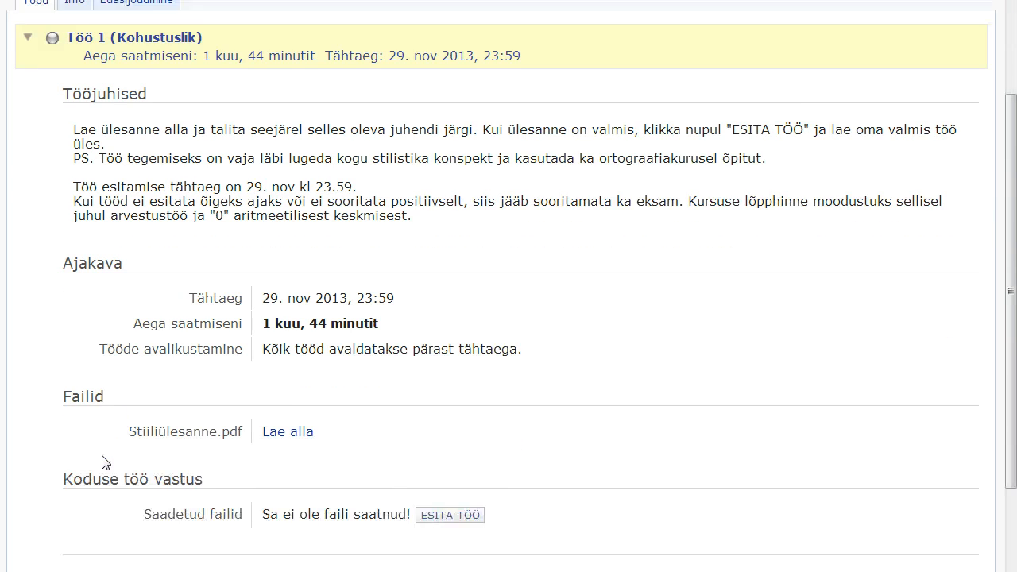
{"action": "scroll", "coordinate": [103, 437], "scroll_direction": "down", "scroll_amount": 1}
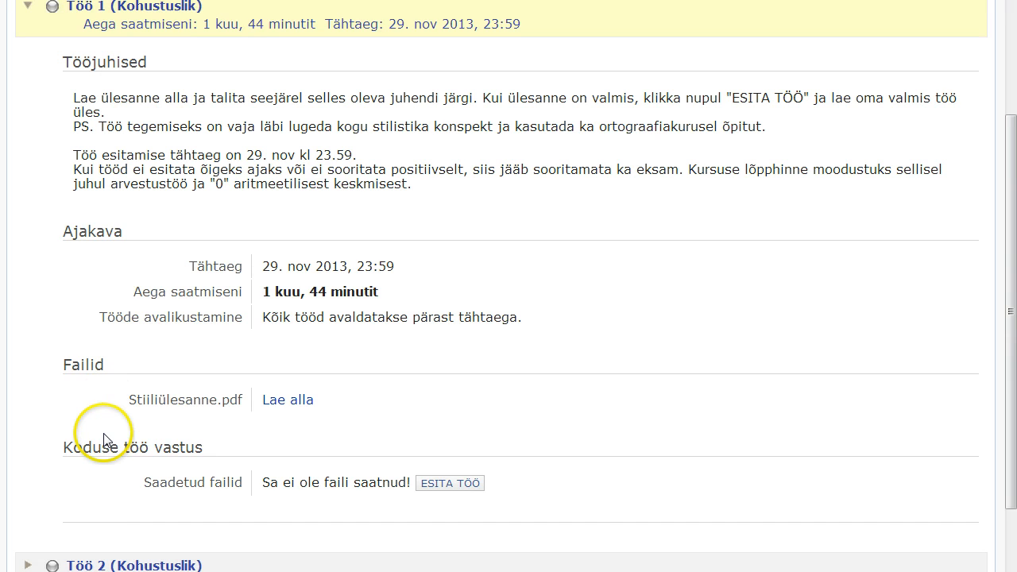
Submit Vastus Stiiliülesandele.pdf as the answer to Töö 1 and close the student view
{"action": "left_click", "coordinate": [452, 484]}
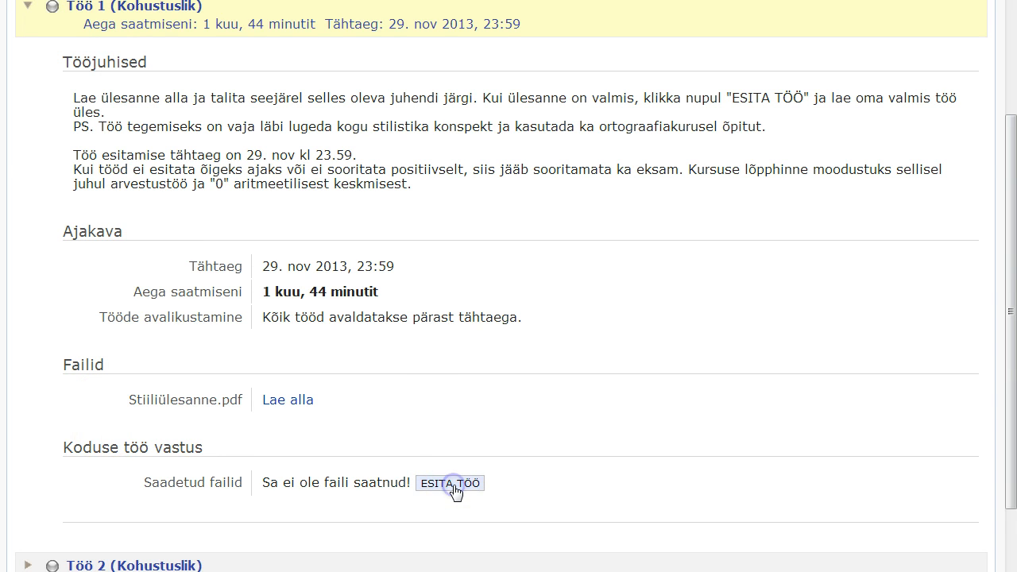
{"action": "left_click", "coordinate": [252, 307]}
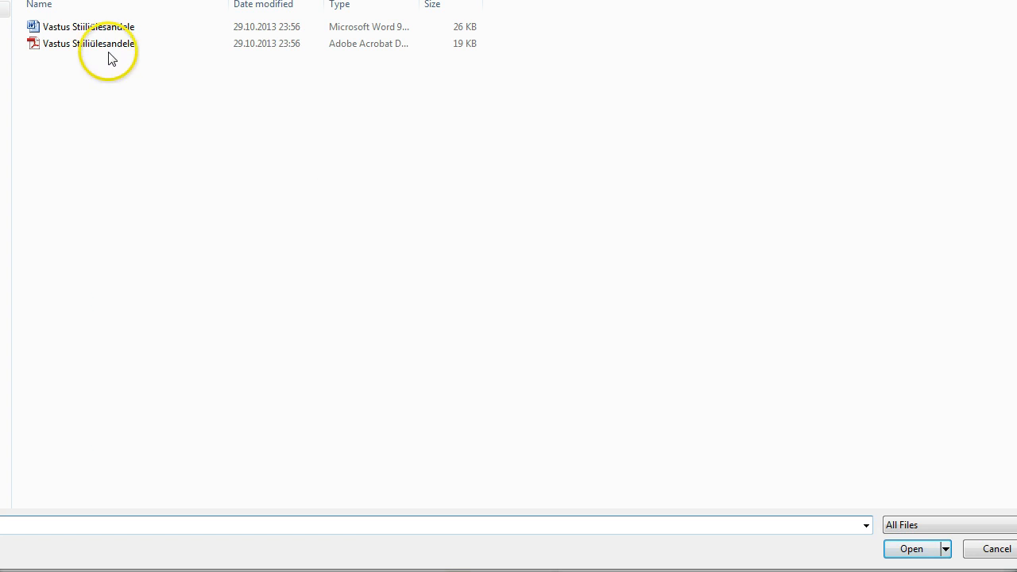
{"action": "double_click", "coordinate": [104, 44]}
{"action": "left_click", "coordinate": [464, 355]}
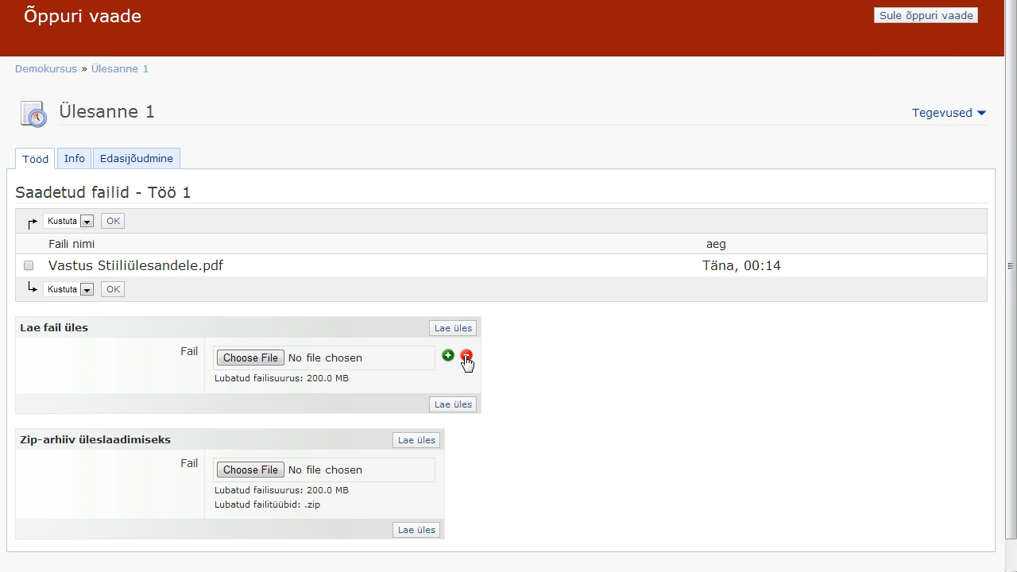
{"action": "left_click", "coordinate": [919, 19]}
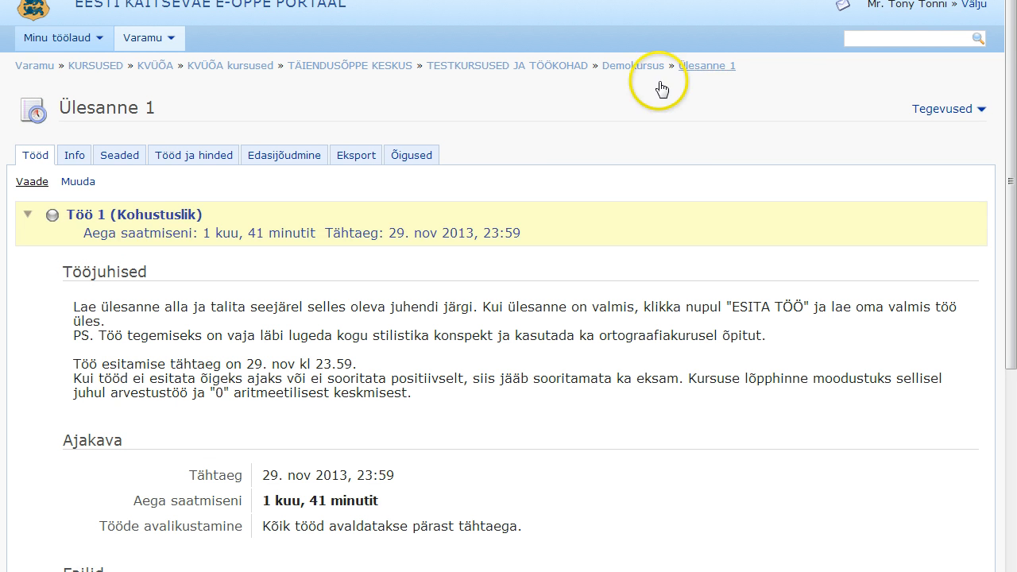
Open the works and grades overview of Ülesanne 1 and choose Töö 2 in the assignment selector without loading it
{"action": "left_click", "coordinate": [189, 166]}
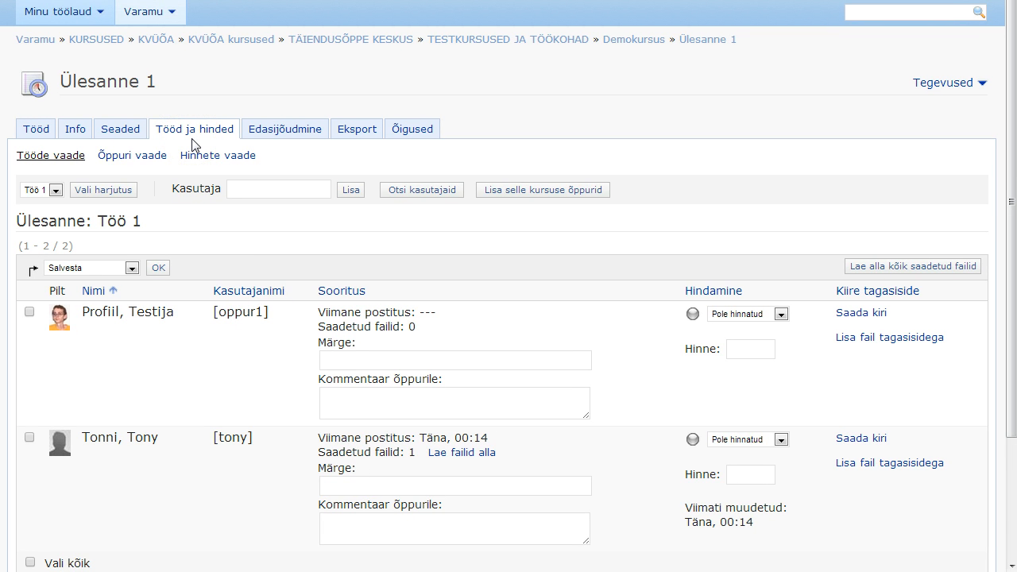
{"action": "left_click", "coordinate": [56, 190]}
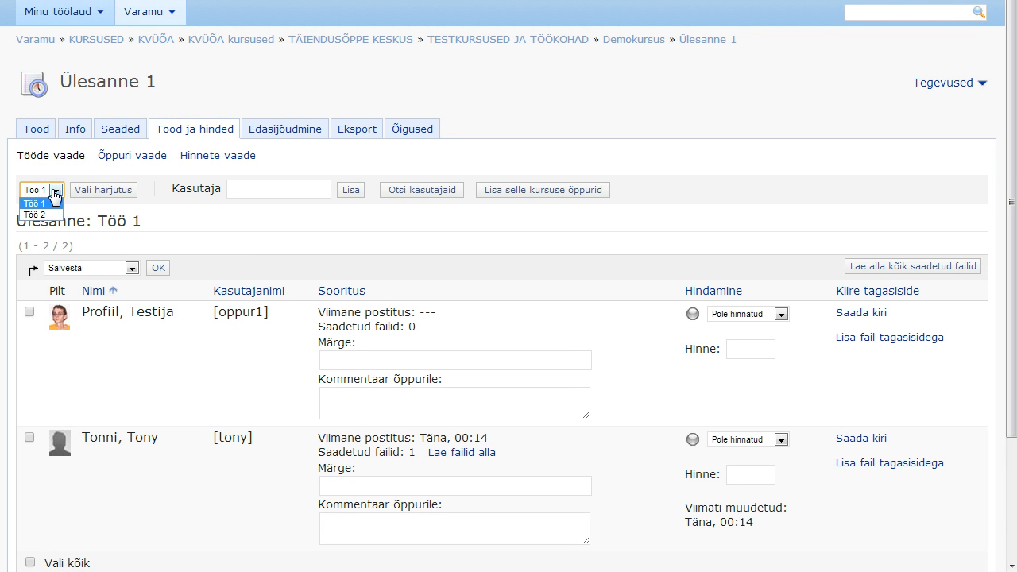
{"action": "left_click", "coordinate": [55, 192]}
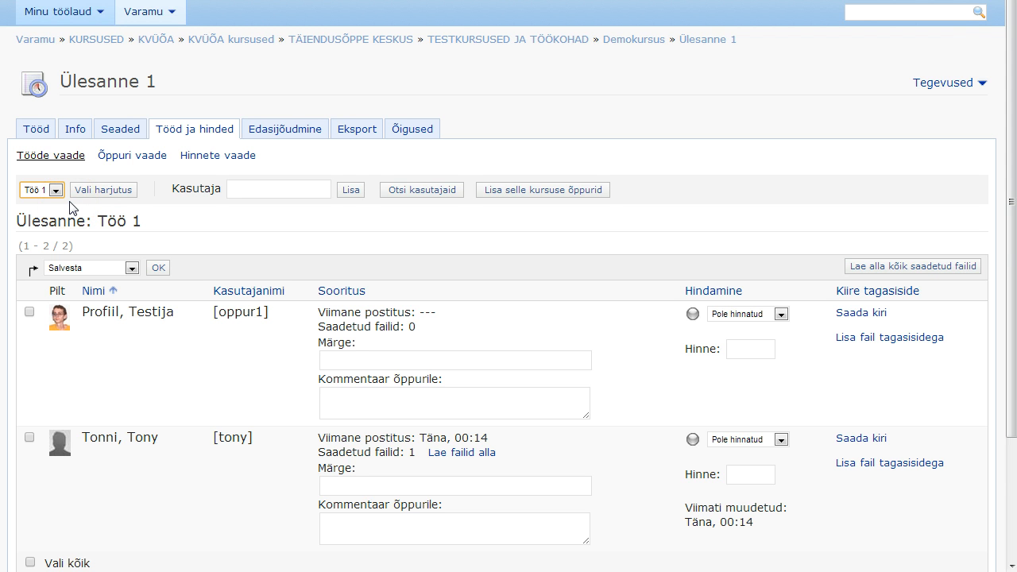
{"action": "left_click", "coordinate": [70, 203]}
{"action": "scroll", "coordinate": [70, 203], "scroll_direction": "down", "scroll_amount": 1}
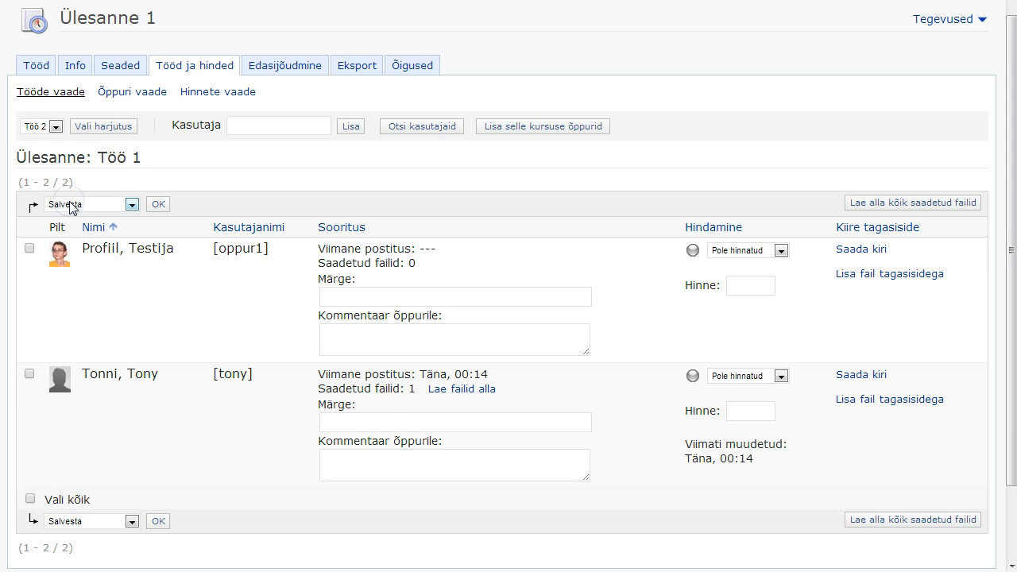
Enter the note "märge endale" and the learner comment "hea töö!" for the participant who submitted a file
{"action": "left_click", "coordinate": [356, 418]}
{"action": "type", "text": "märge endale"}
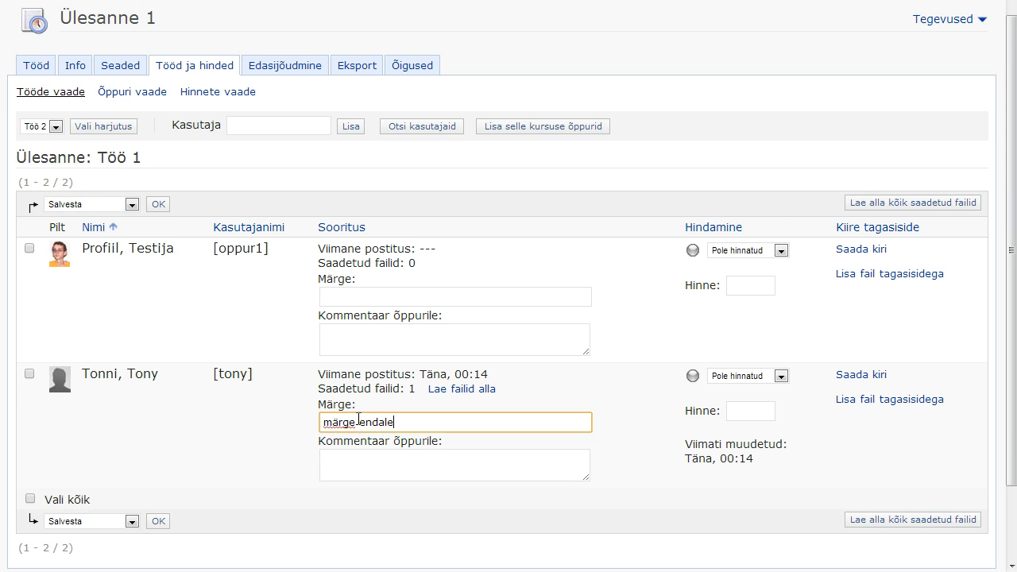
{"action": "key", "text": "Tab"}
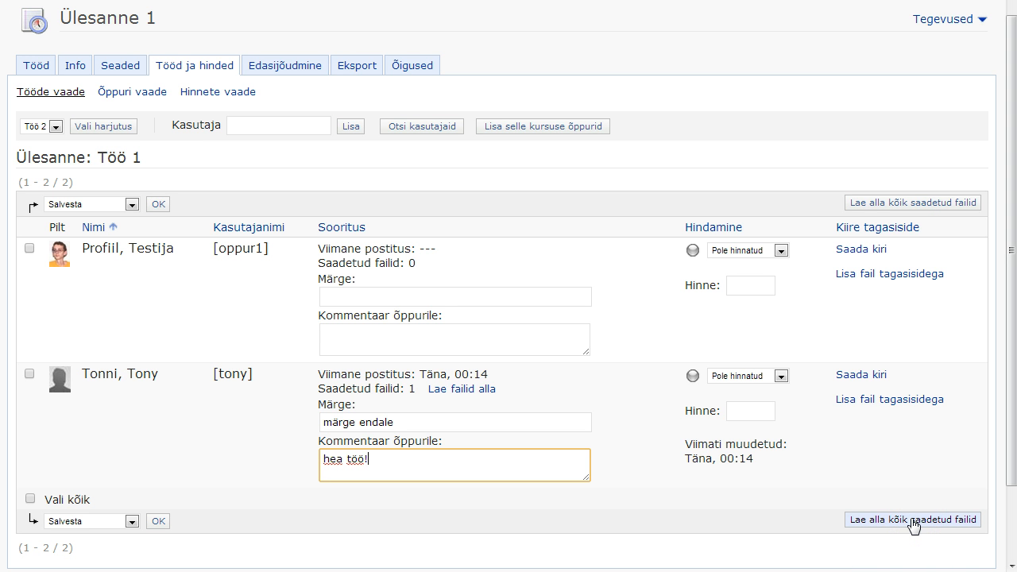
Set the submitting participant's Töö 1 status to Läbitud with grade B and save the assessment
{"action": "left_click", "coordinate": [780, 375]}
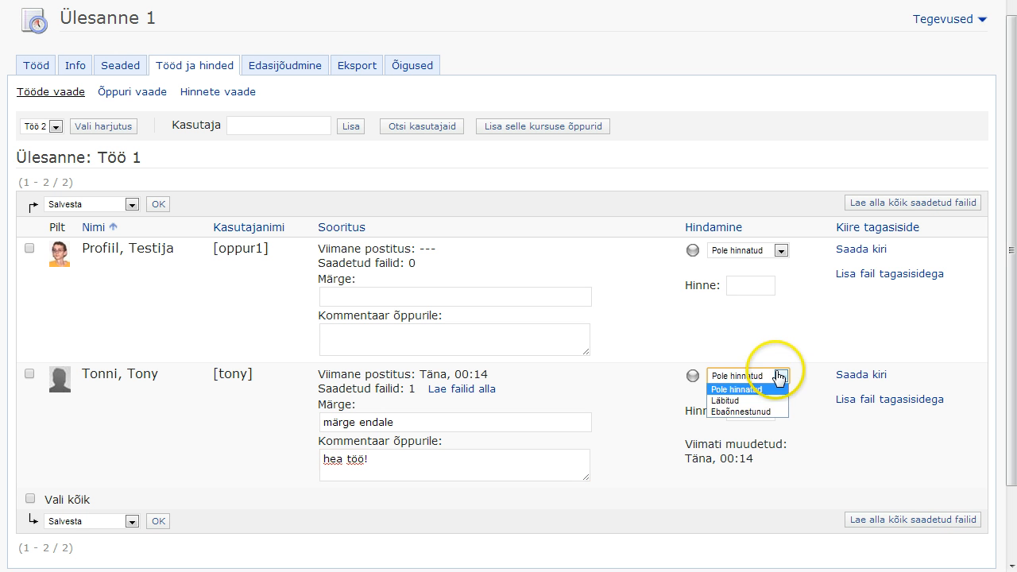
{"action": "left_click", "coordinate": [768, 405]}
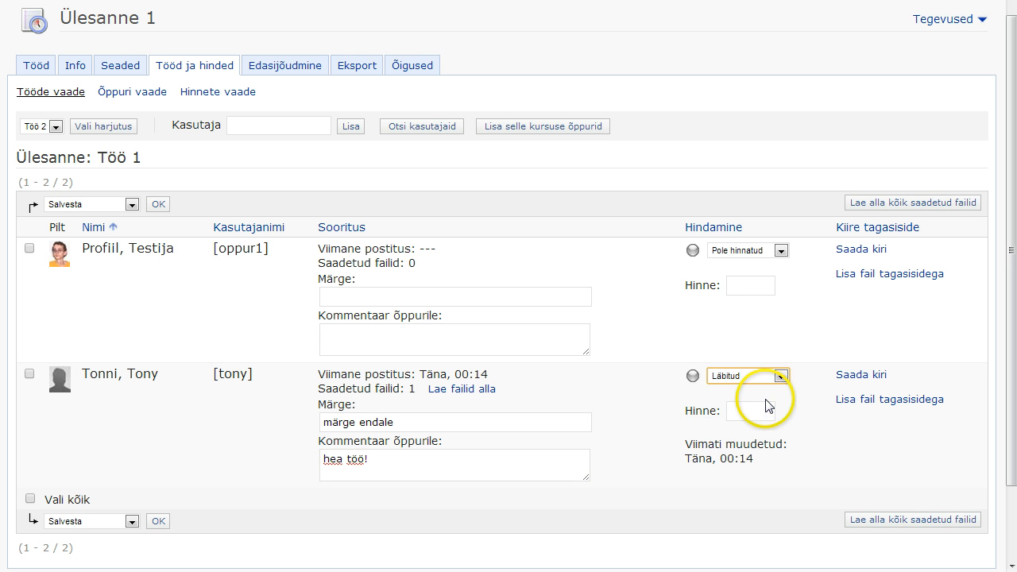
{"action": "left_click", "coordinate": [758, 410]}
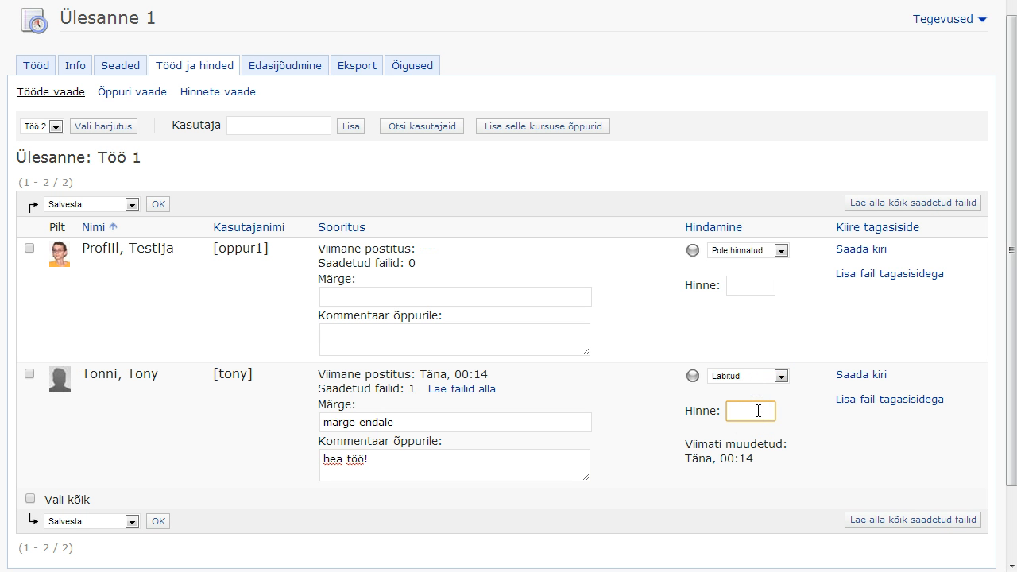
{"action": "left_click", "coordinate": [748, 427]}
{"action": "left_click", "coordinate": [804, 422]}
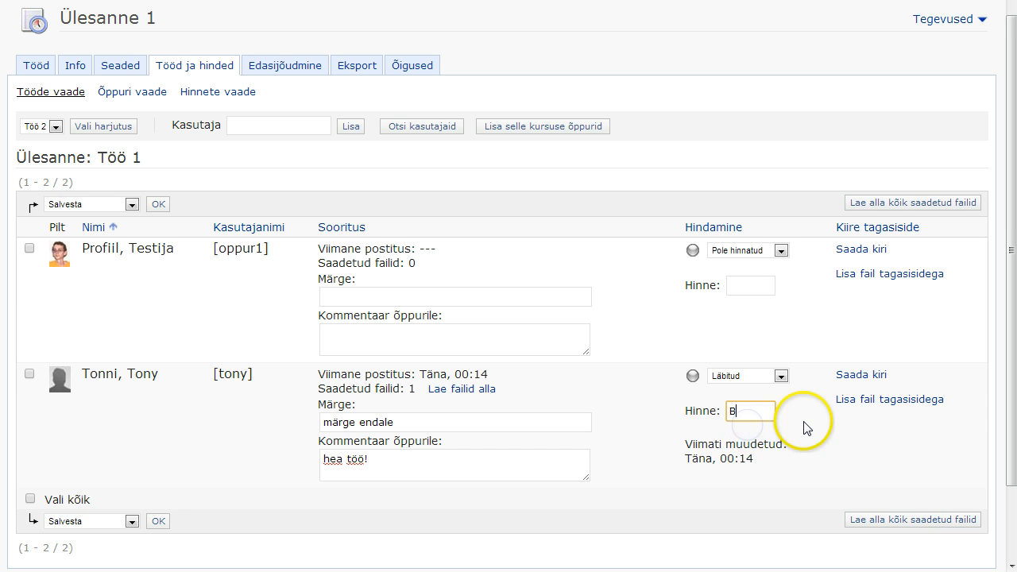
{"action": "left_click", "coordinate": [752, 447]}
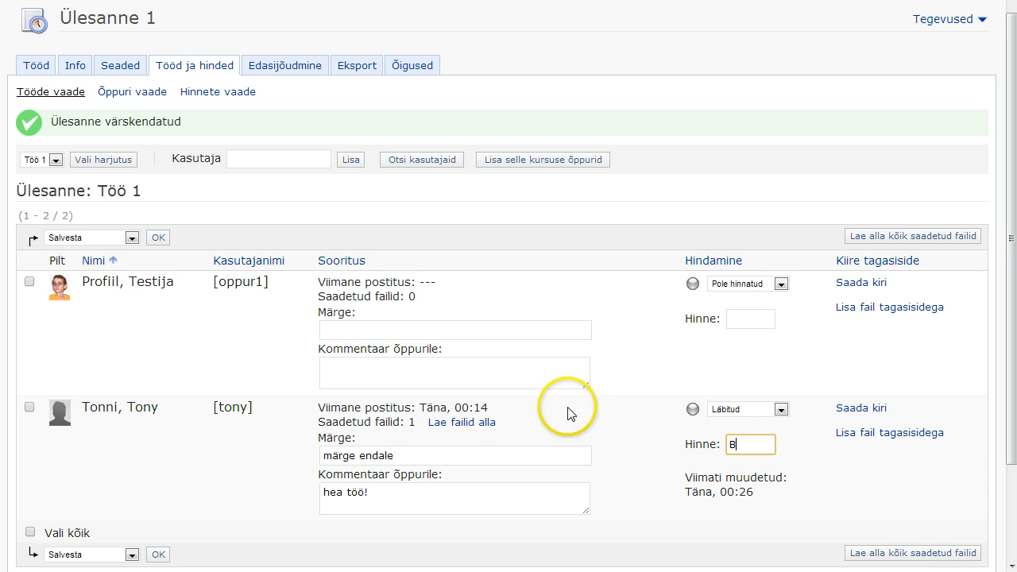
{"action": "left_click", "coordinate": [132, 239]}
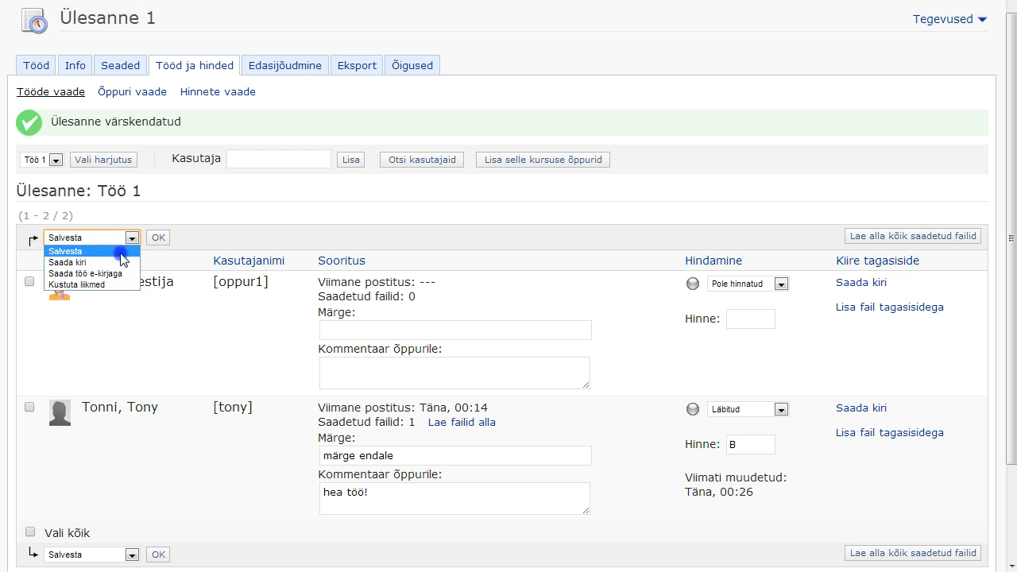
{"action": "left_click", "coordinate": [120, 253]}
{"action": "left_click", "coordinate": [158, 238]}
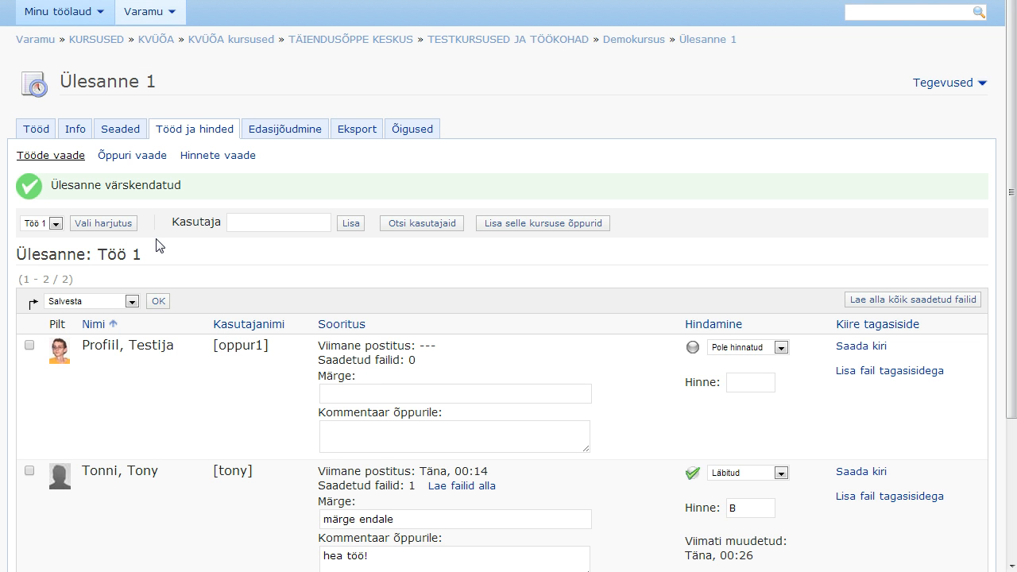
Return to Demokursus, activate the student view and open Ülesanne 1 to review the graded work
{"action": "left_click", "coordinate": [634, 40]}
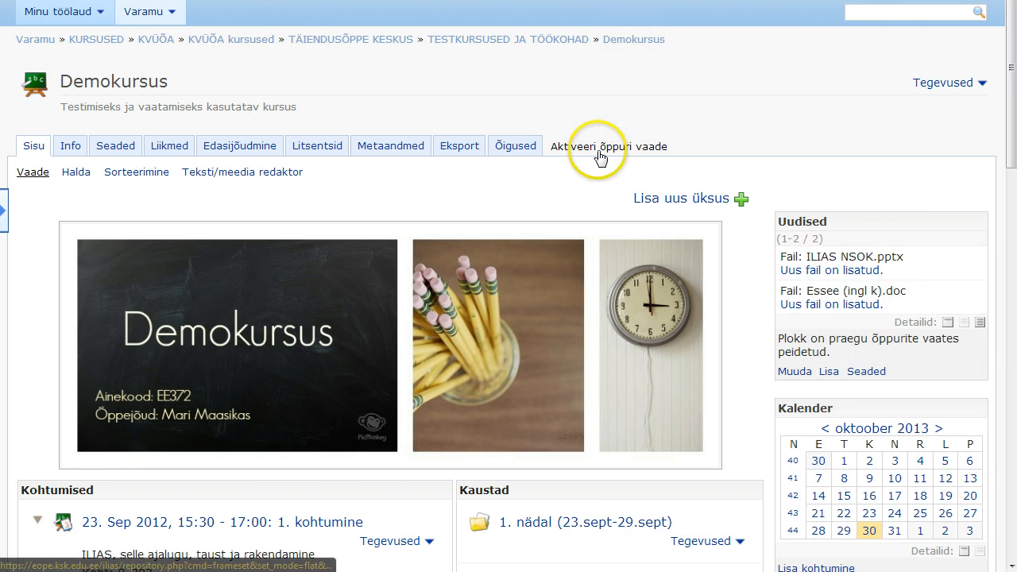
{"action": "left_click", "coordinate": [600, 151]}
{"action": "scroll", "coordinate": [597, 154], "scroll_direction": "down", "scroll_amount": 5}
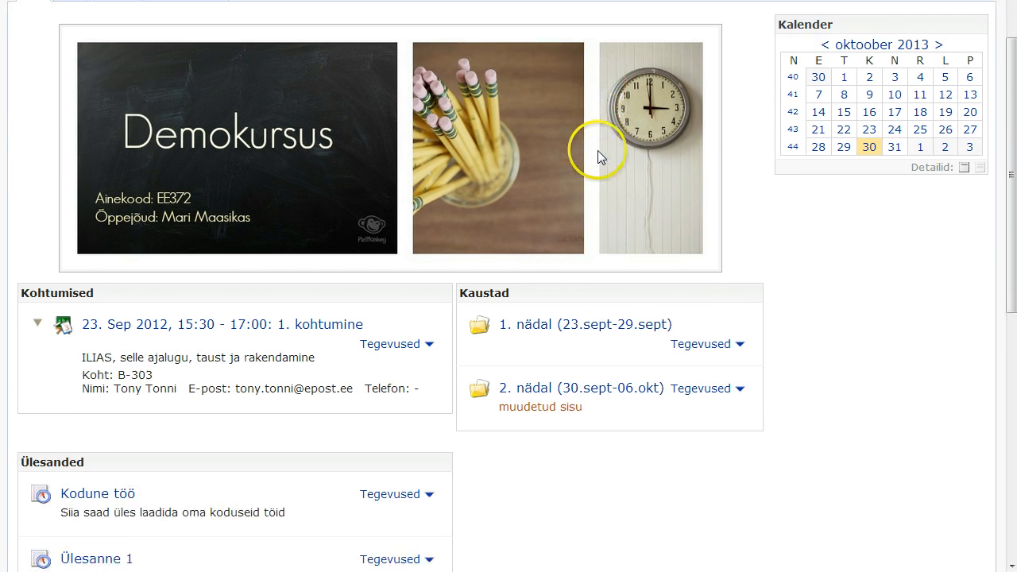
{"action": "left_click", "coordinate": [124, 495]}
{"action": "scroll", "coordinate": [102, 497], "scroll_direction": "down", "scroll_amount": 3}
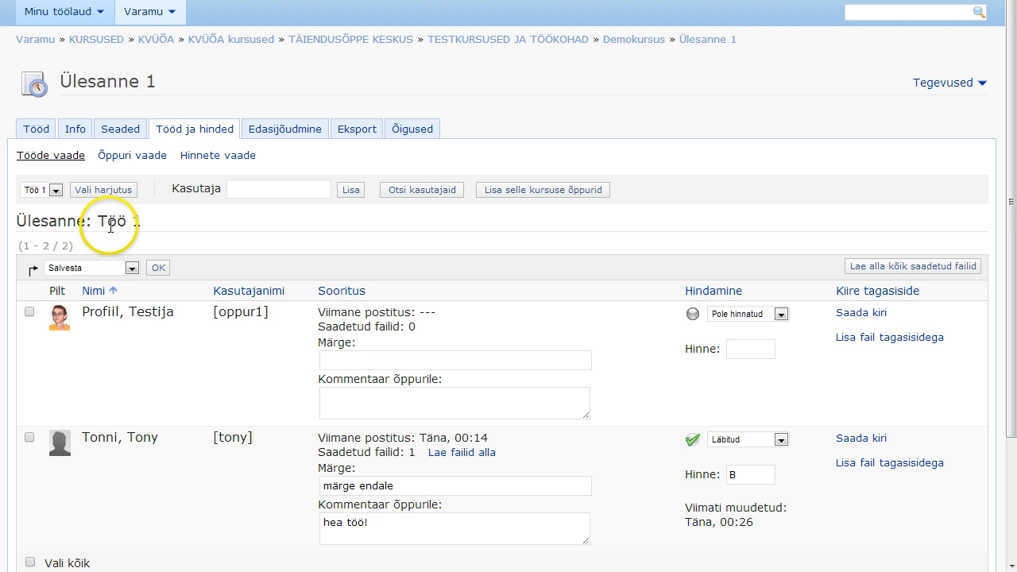
Send Töö 1 by e-mail to the participant without submitted files, using the Saada töö e-kirjaga action
{"action": "left_click", "coordinate": [30, 312]}
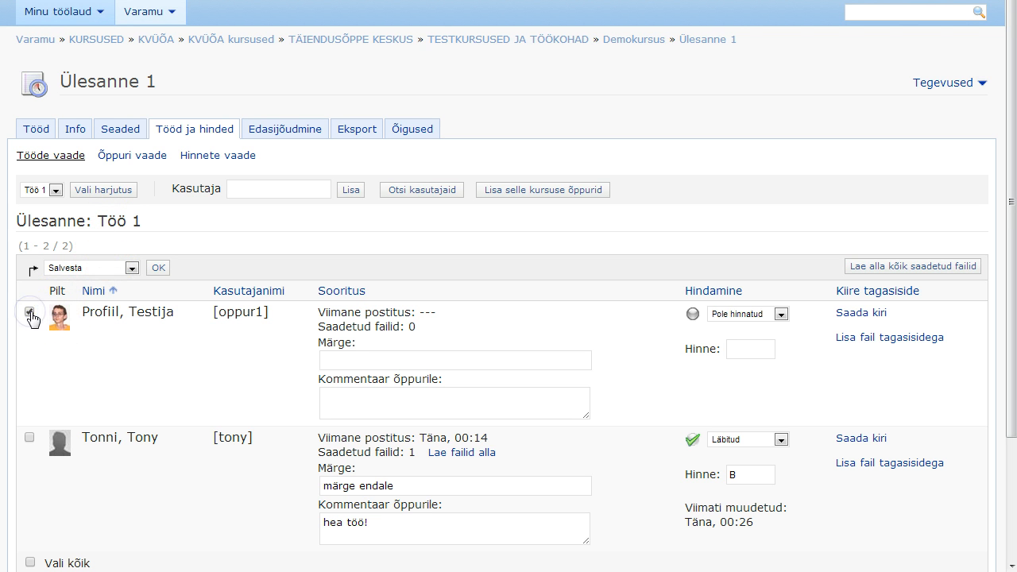
{"action": "left_click", "coordinate": [129, 268]}
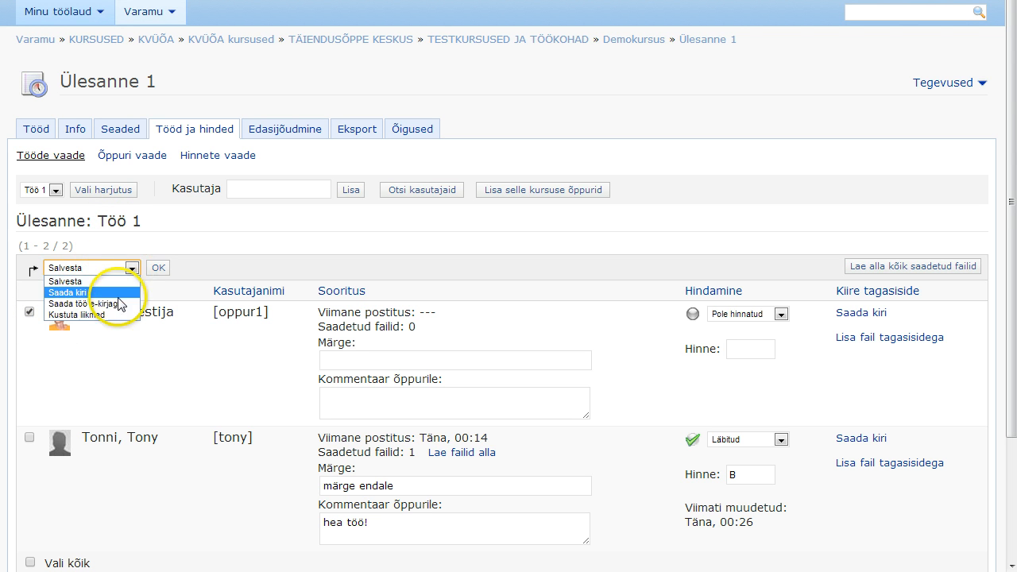
{"action": "left_click", "coordinate": [118, 302]}
{"action": "left_click", "coordinate": [158, 269]}
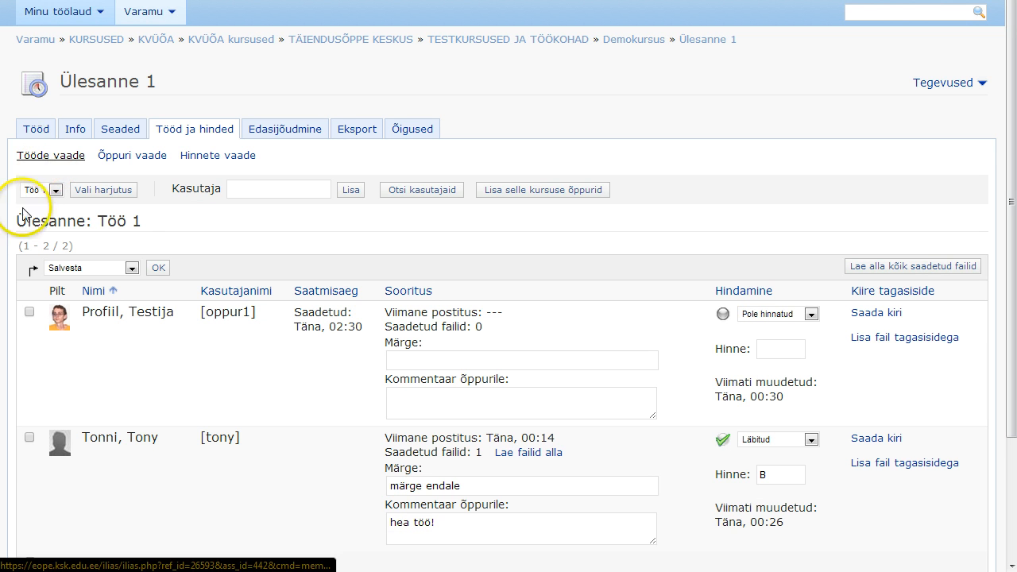
Open the per-participant view of works and grades and review the results of the participant who submitted files
{"action": "left_click_drag", "start_coordinate": [17, 221], "coordinate": [147, 224]}
{"action": "left_click", "coordinate": [147, 225]}
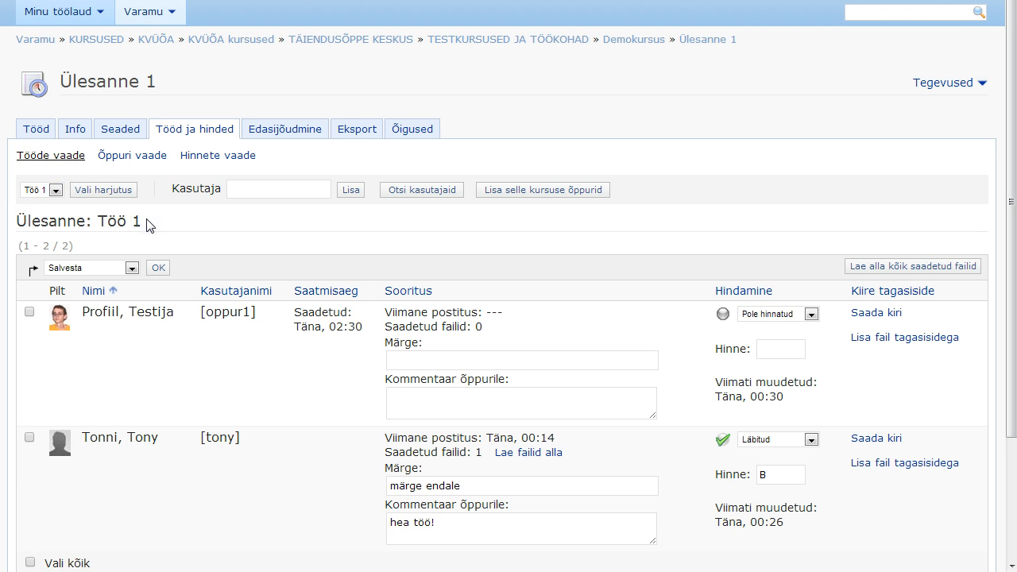
{"action": "scroll", "coordinate": [147, 225], "scroll_direction": "down", "scroll_amount": 1}
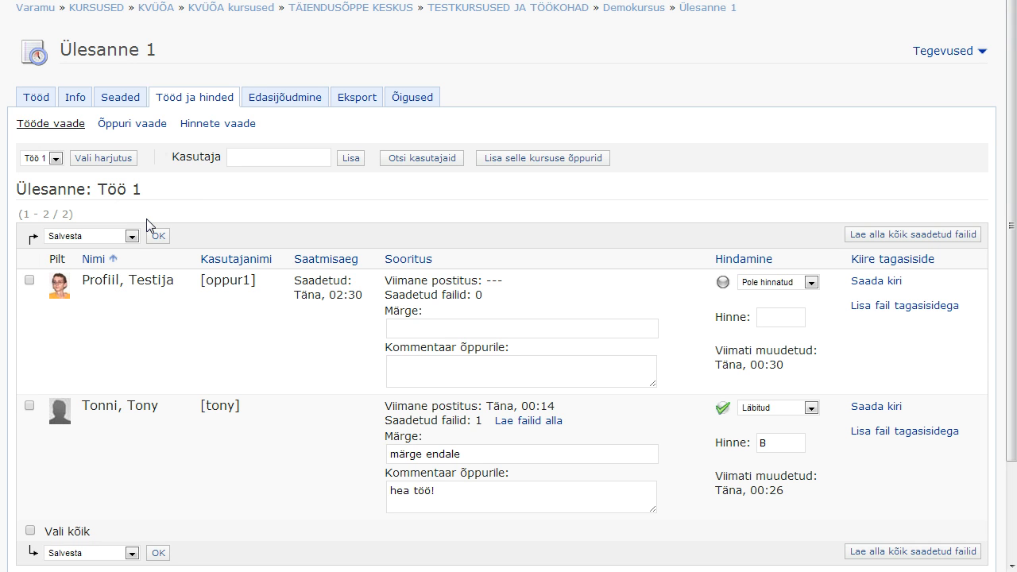
{"action": "left_click", "coordinate": [132, 125]}
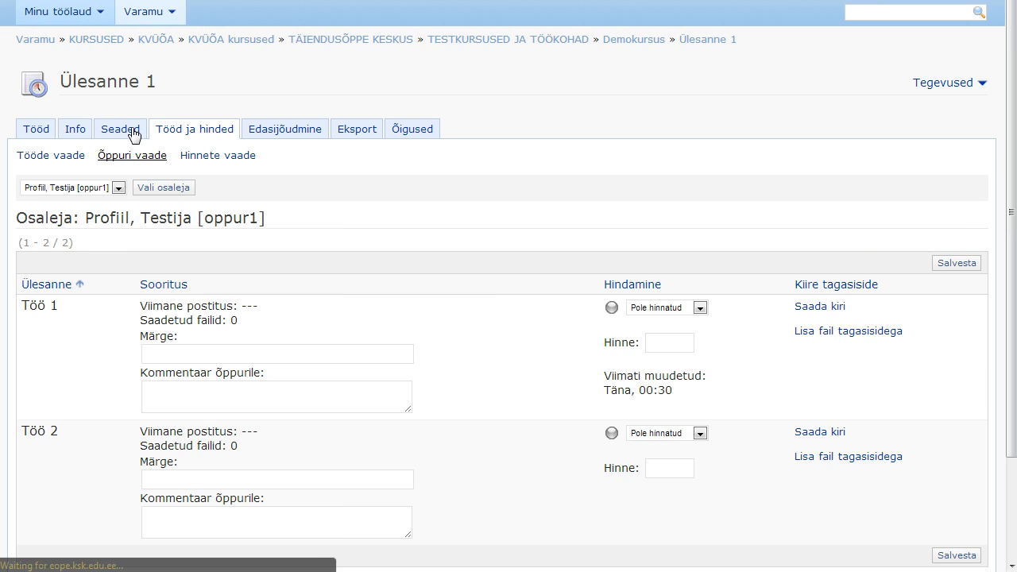
{"action": "left_click", "coordinate": [118, 187]}
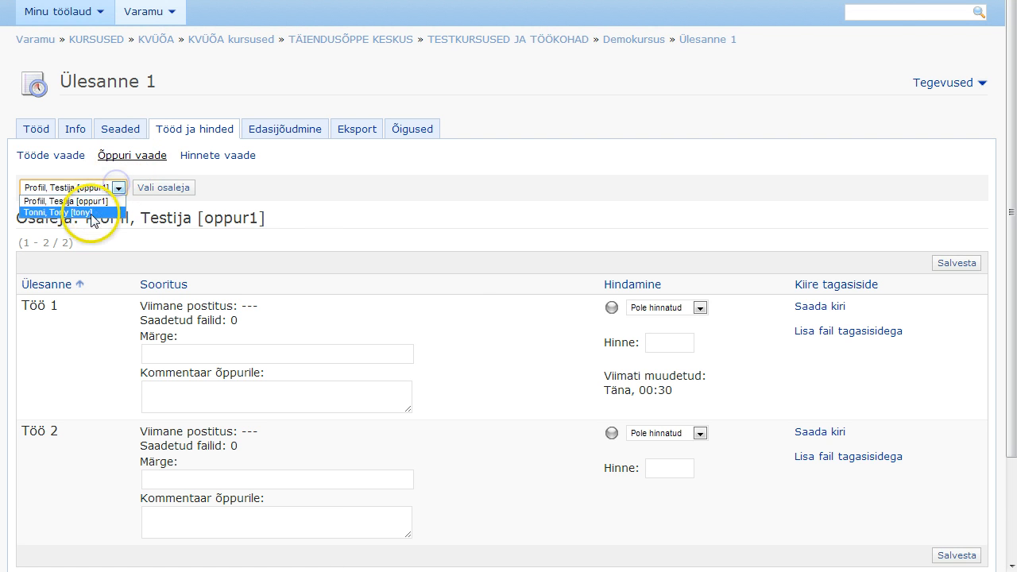
{"action": "left_click", "coordinate": [91, 213]}
{"action": "left_click", "coordinate": [163, 188]}
{"action": "scroll", "coordinate": [158, 182], "scroll_direction": "down", "scroll_amount": 2}
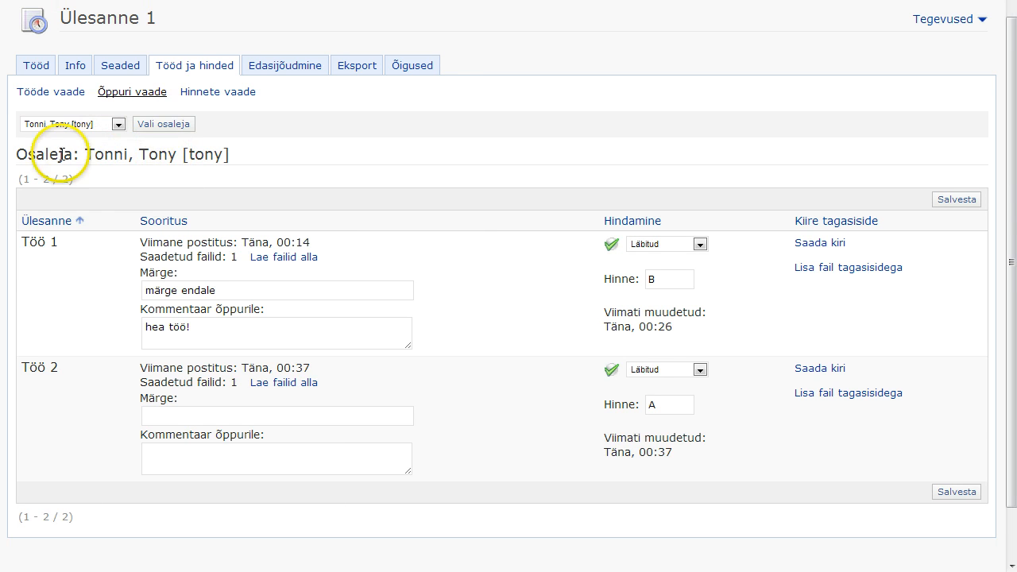
{"action": "left_click_drag", "start_coordinate": [61, 154], "coordinate": [257, 154]}
{"action": "left_click", "coordinate": [230, 204]}
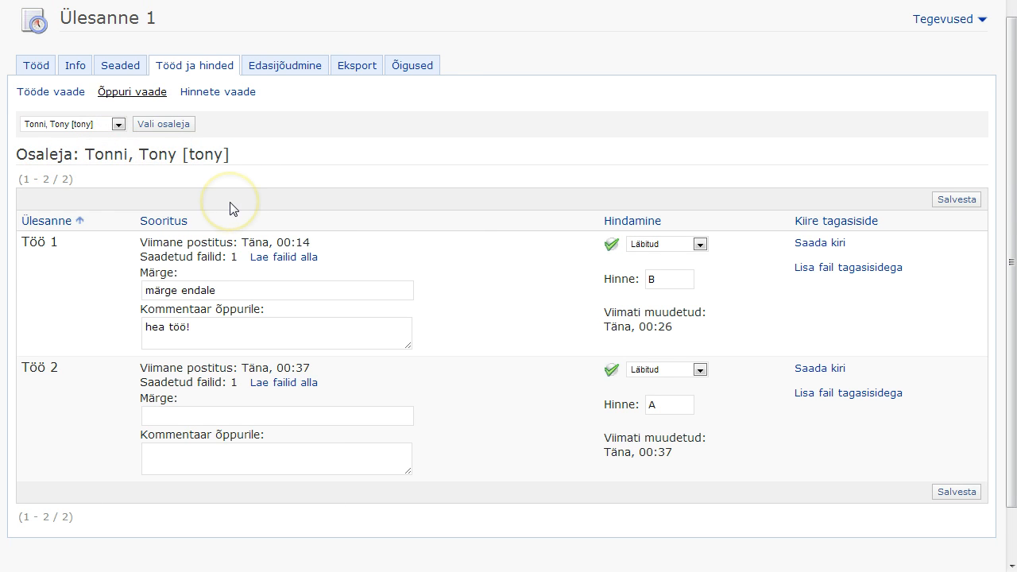
In the grades overview, enter overall grade B and the comment "sooritatud!" for the participant who passed both works, and save
{"action": "left_click", "coordinate": [218, 93]}
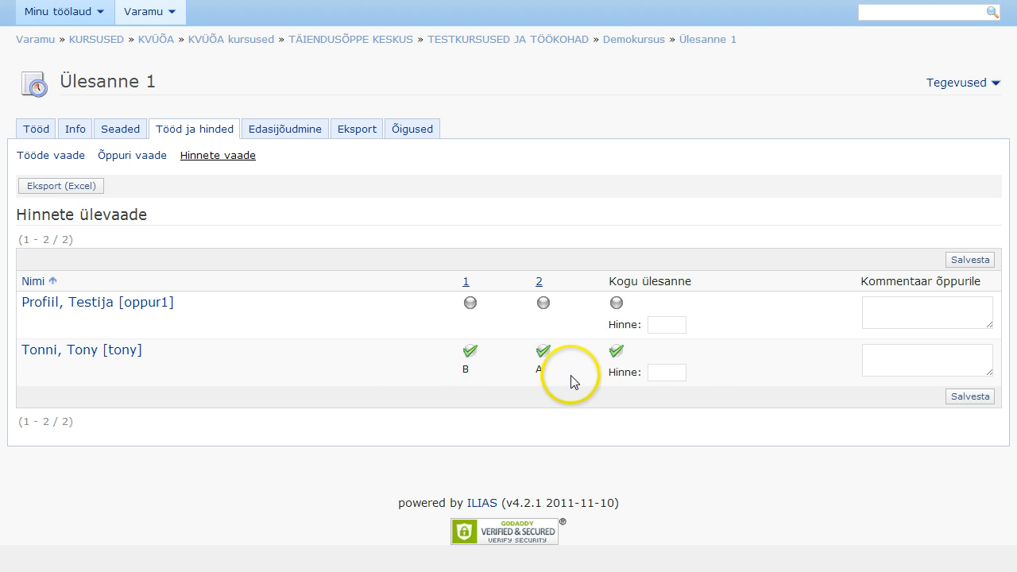
{"action": "left_click", "coordinate": [665, 371]}
{"action": "type", "text": "B"}
{"action": "key", "text": "Tab"}
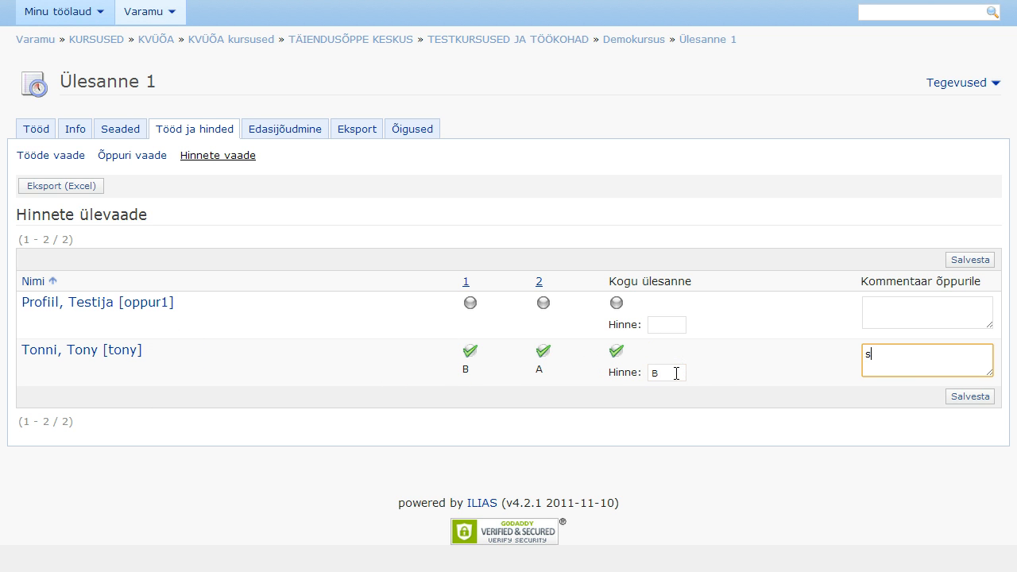
{"action": "left_click", "coordinate": [969, 397]}
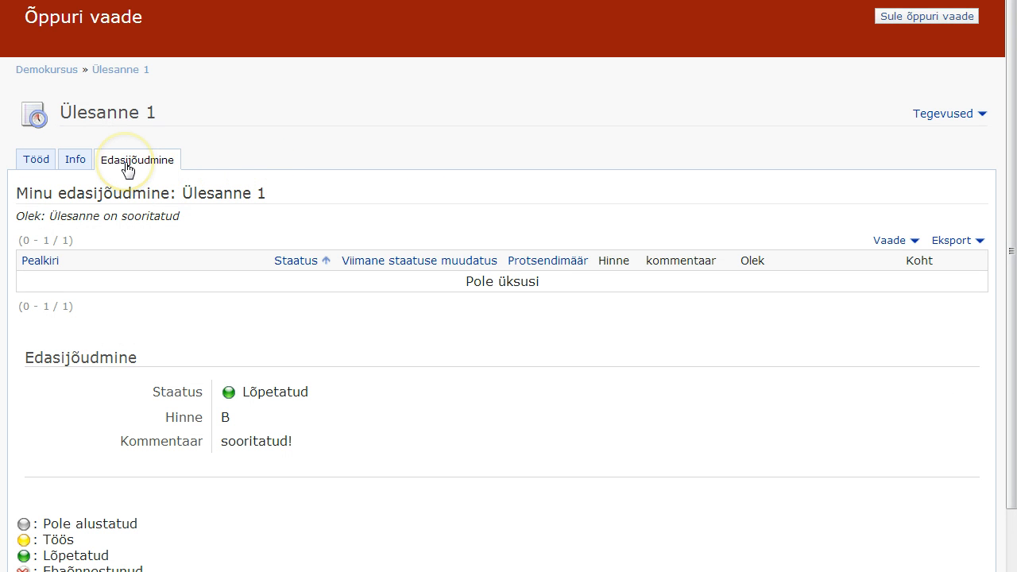
Review the status, grade and comment in the progress details of Ülesanne 1 in the student view
{"action": "left_click_drag", "start_coordinate": [175, 392], "coordinate": [316, 446]}
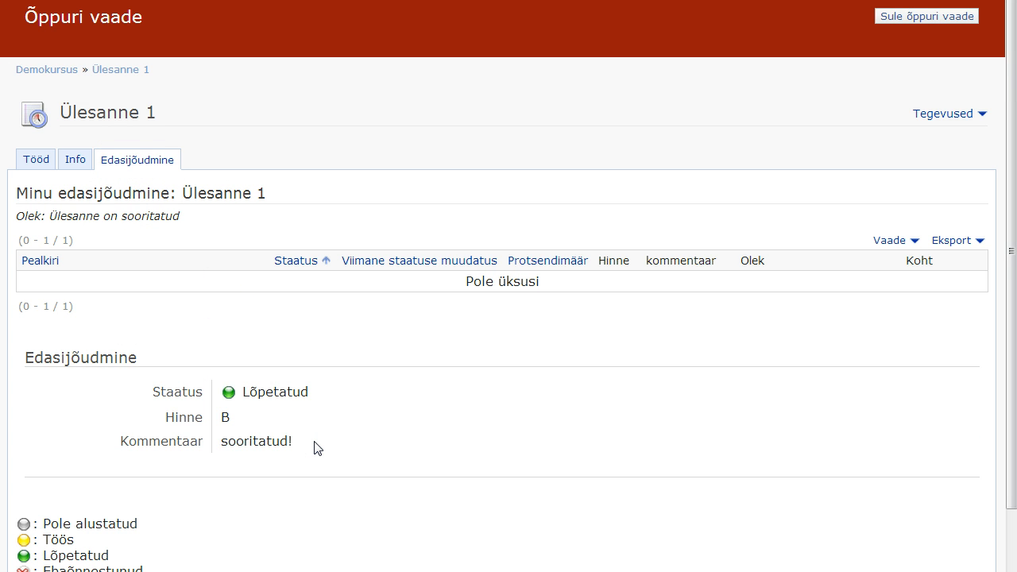